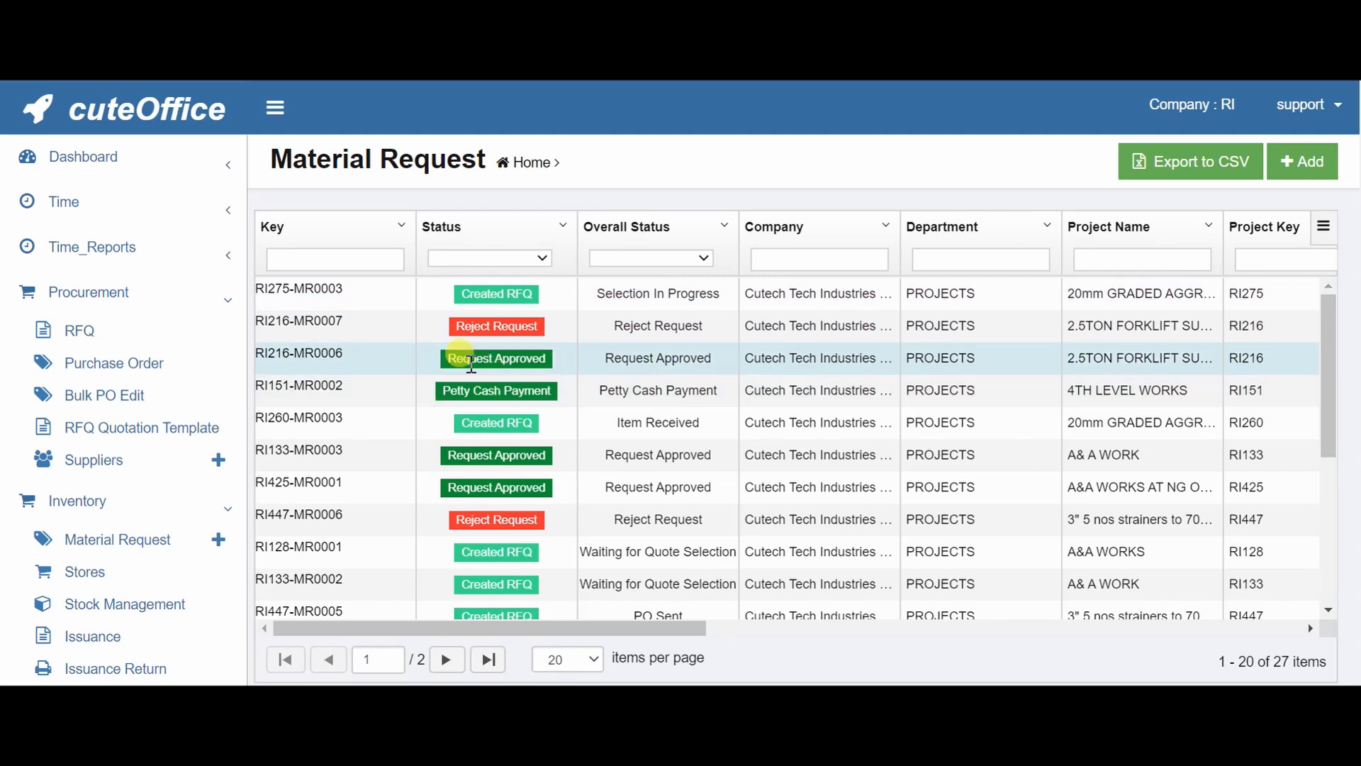
drag(443, 358, 567, 365)
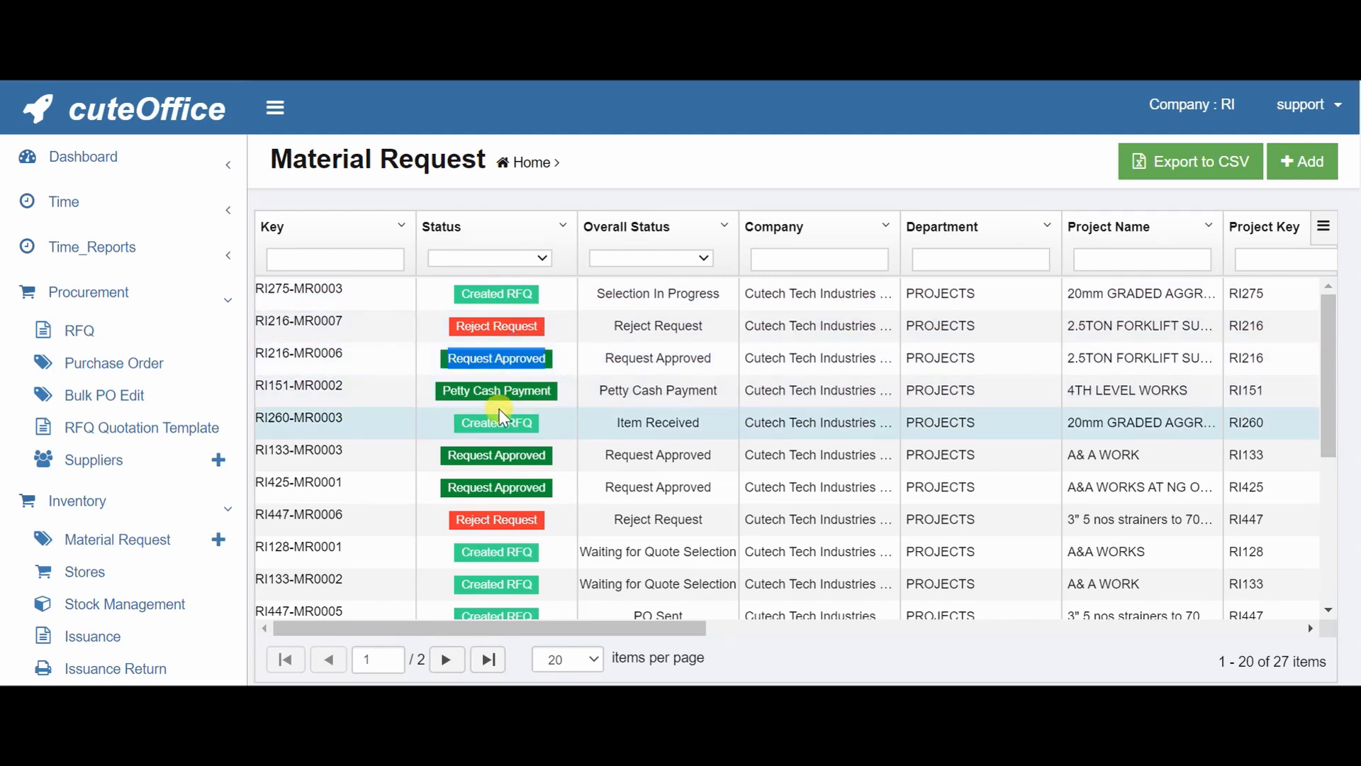
drag(456, 423, 543, 425)
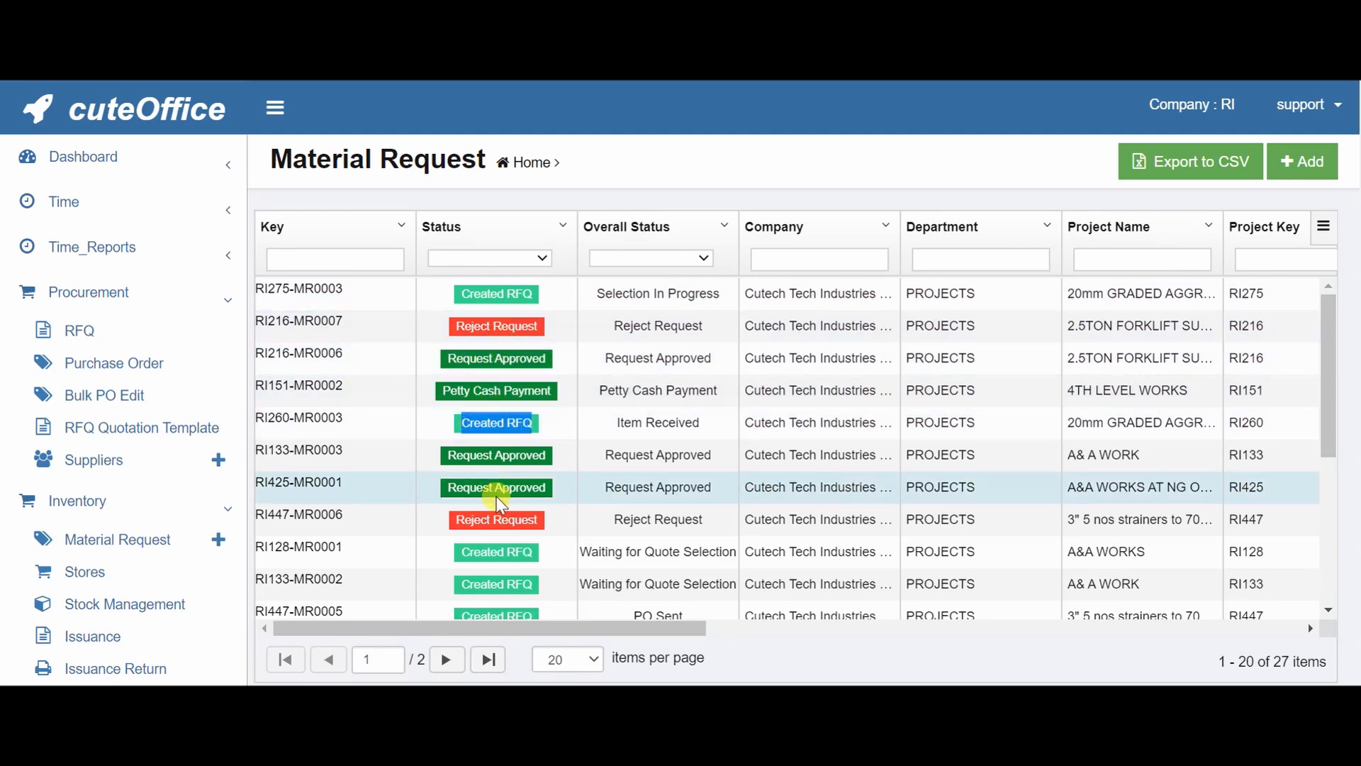
drag(469, 519, 528, 521)
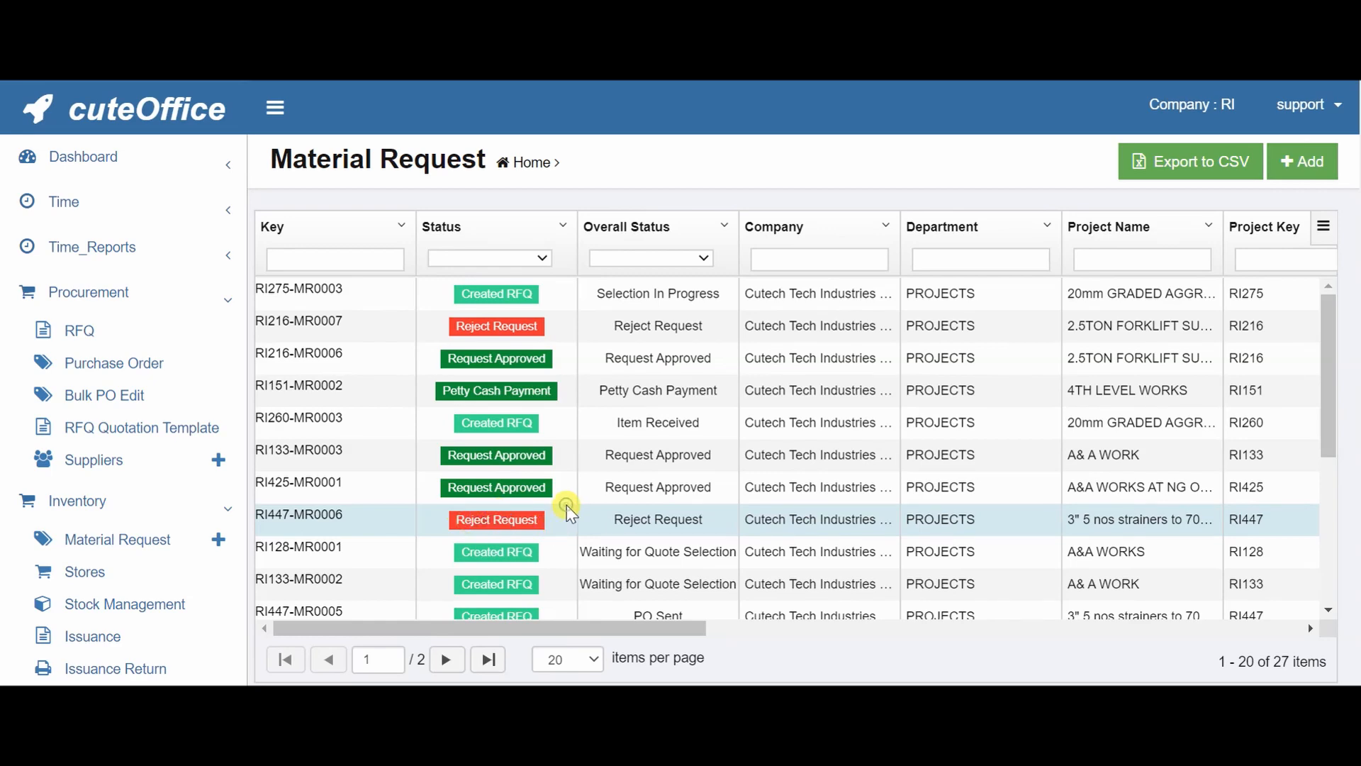
click(489, 258)
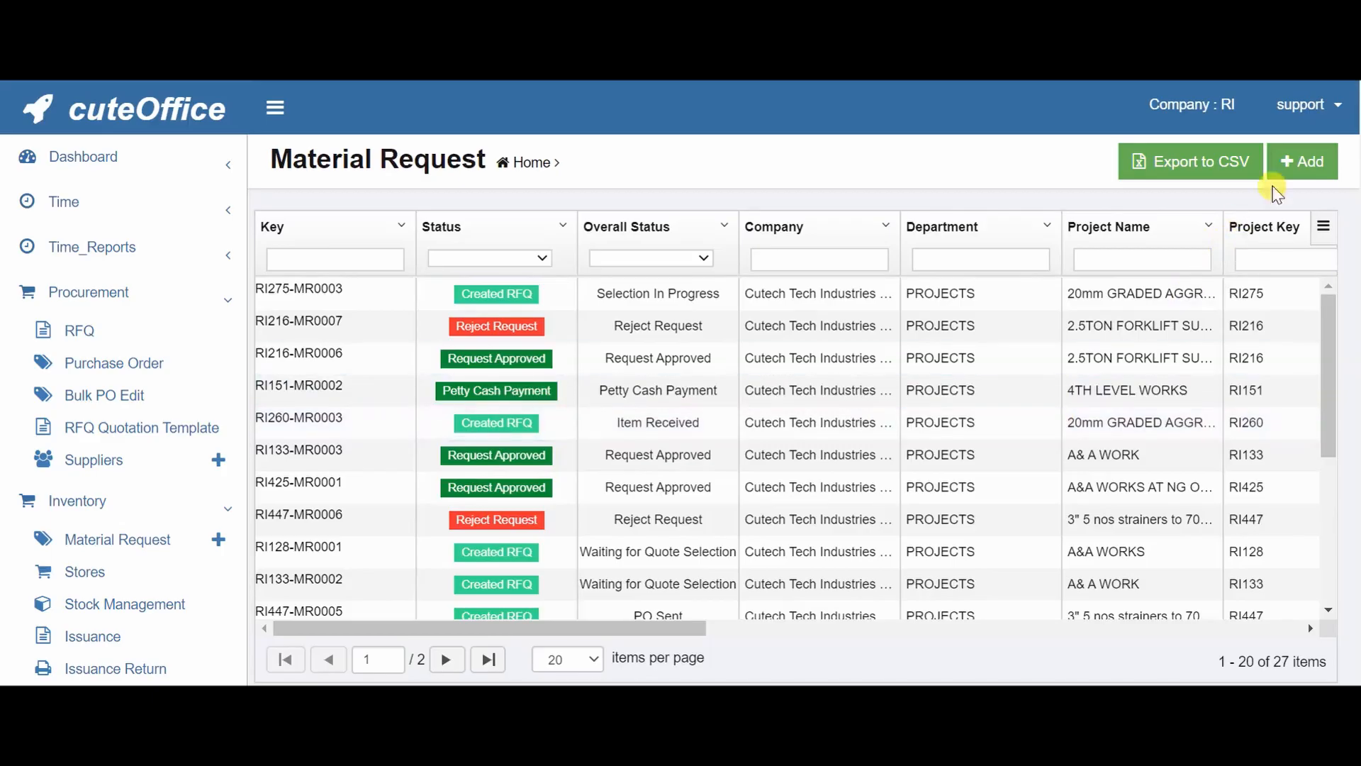
Start a new material request for project RI151 | 4TH LEVEL WORKS with purpose "Stage 4 starts" and the Main Address as shipping name.
click(1292, 165)
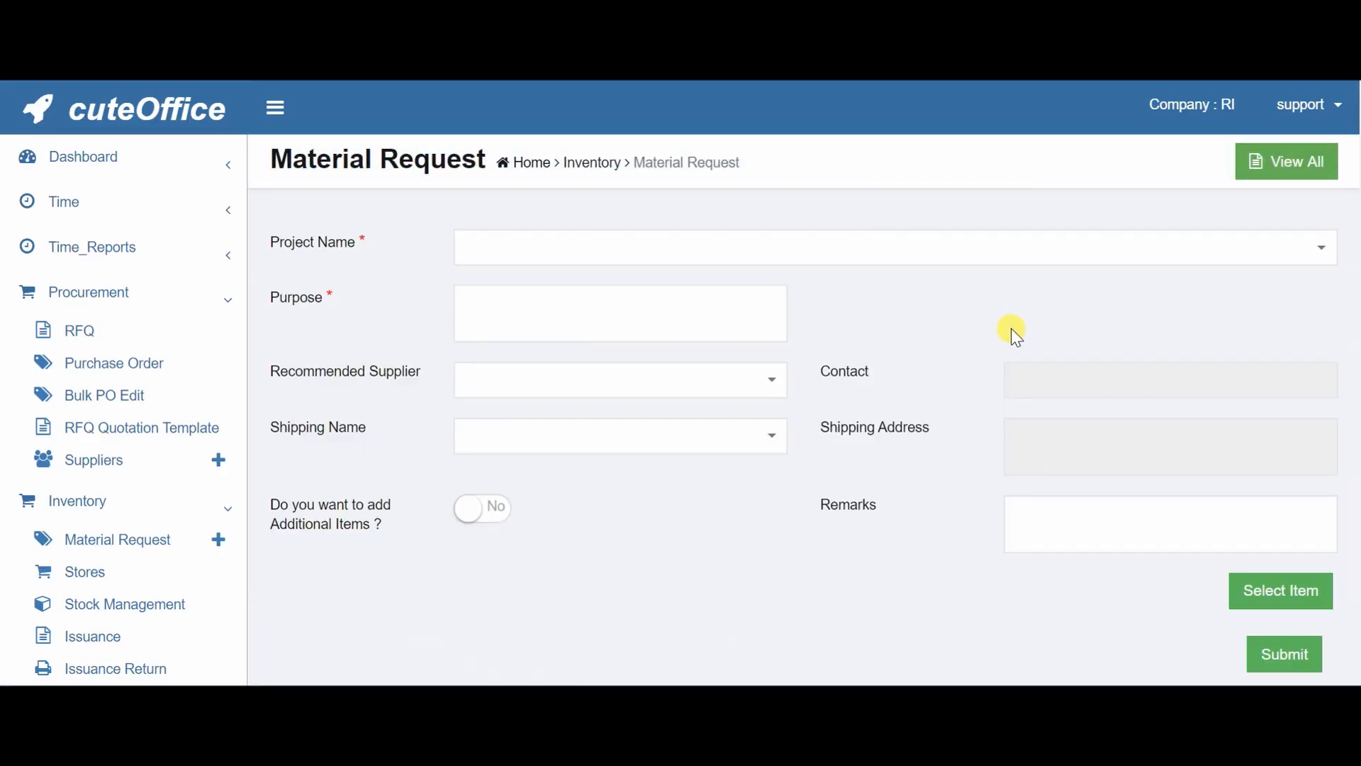
click(874, 256)
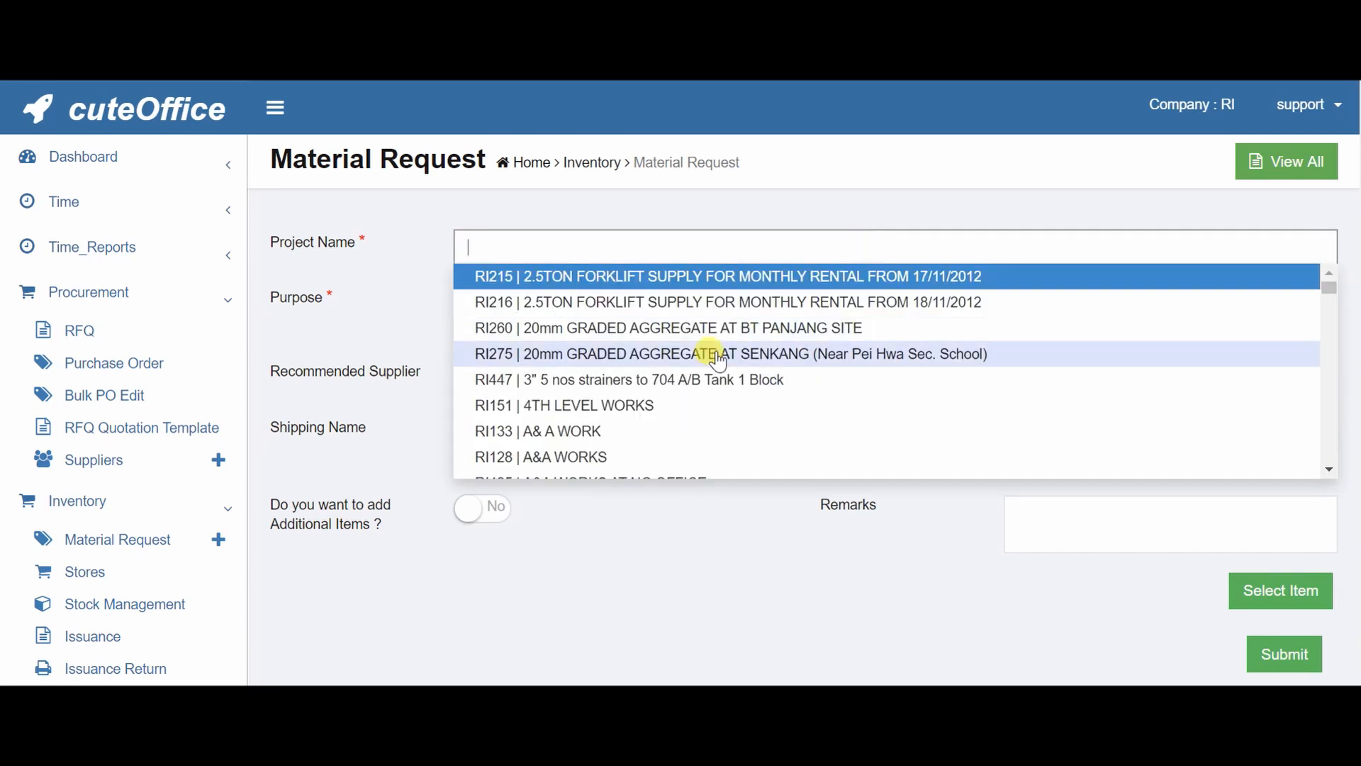
click(679, 407)
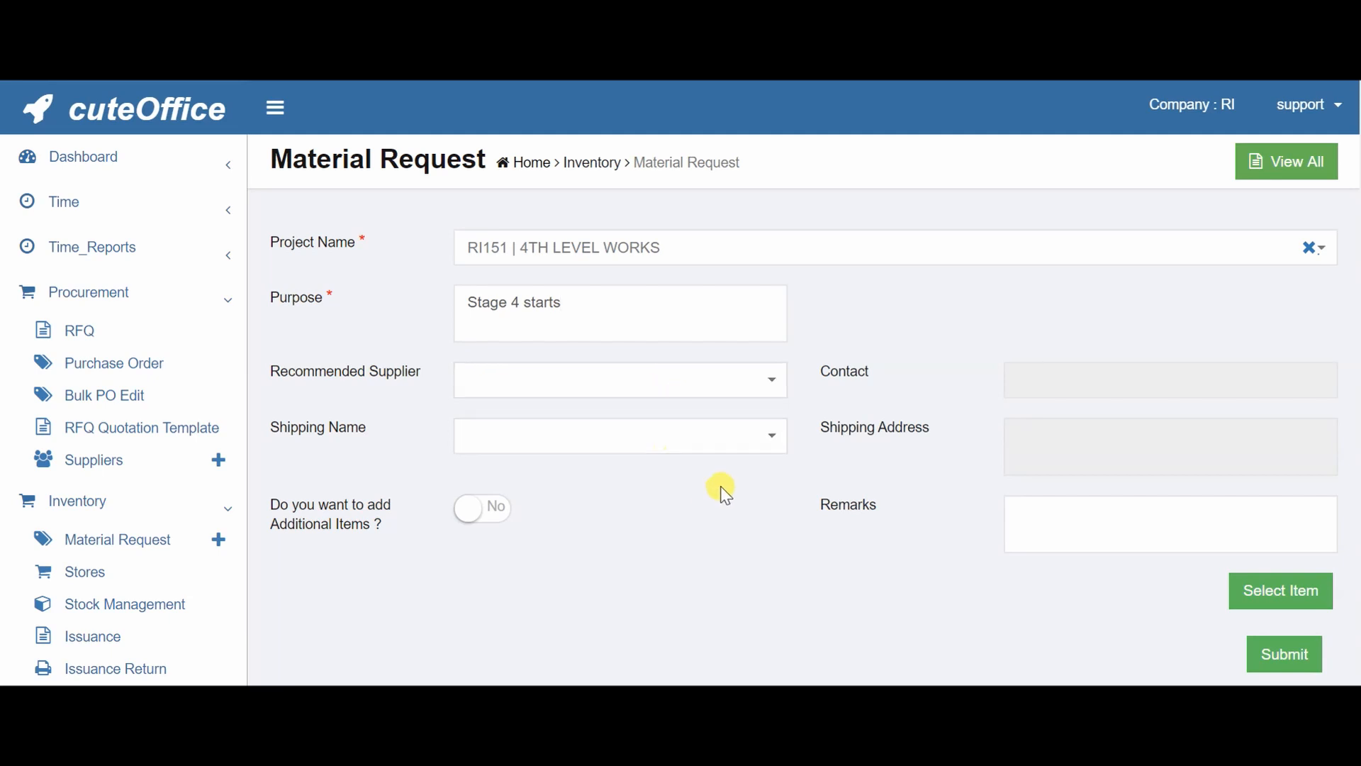
click(712, 451)
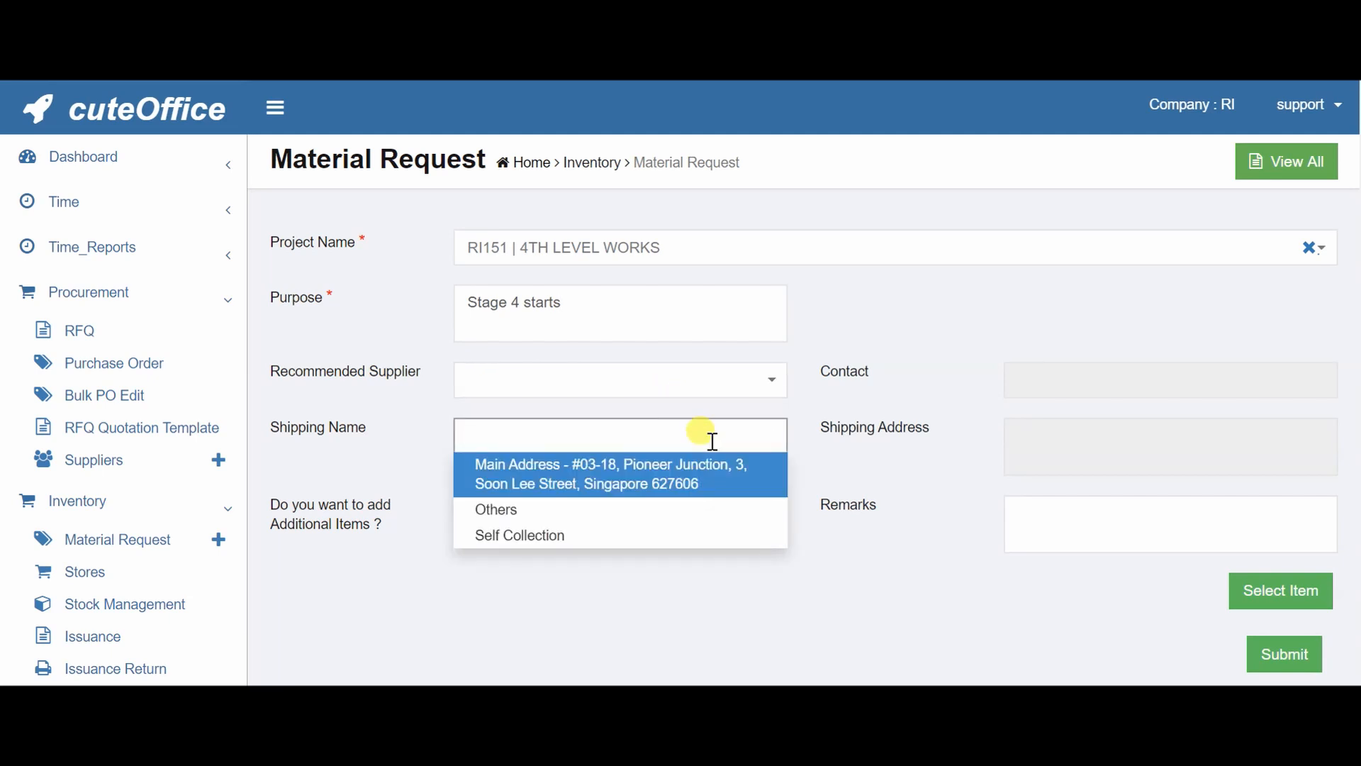
click(566, 477)
click(620, 435)
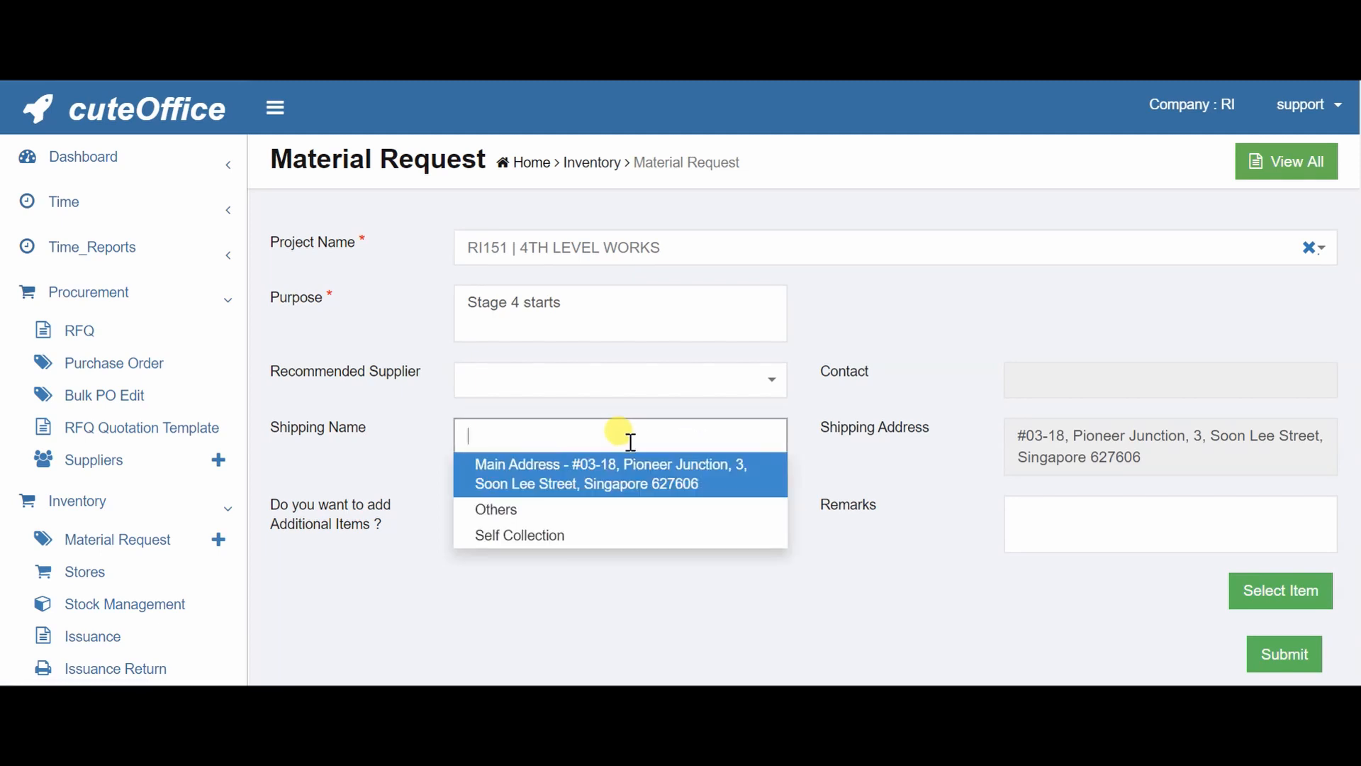
click(540, 516)
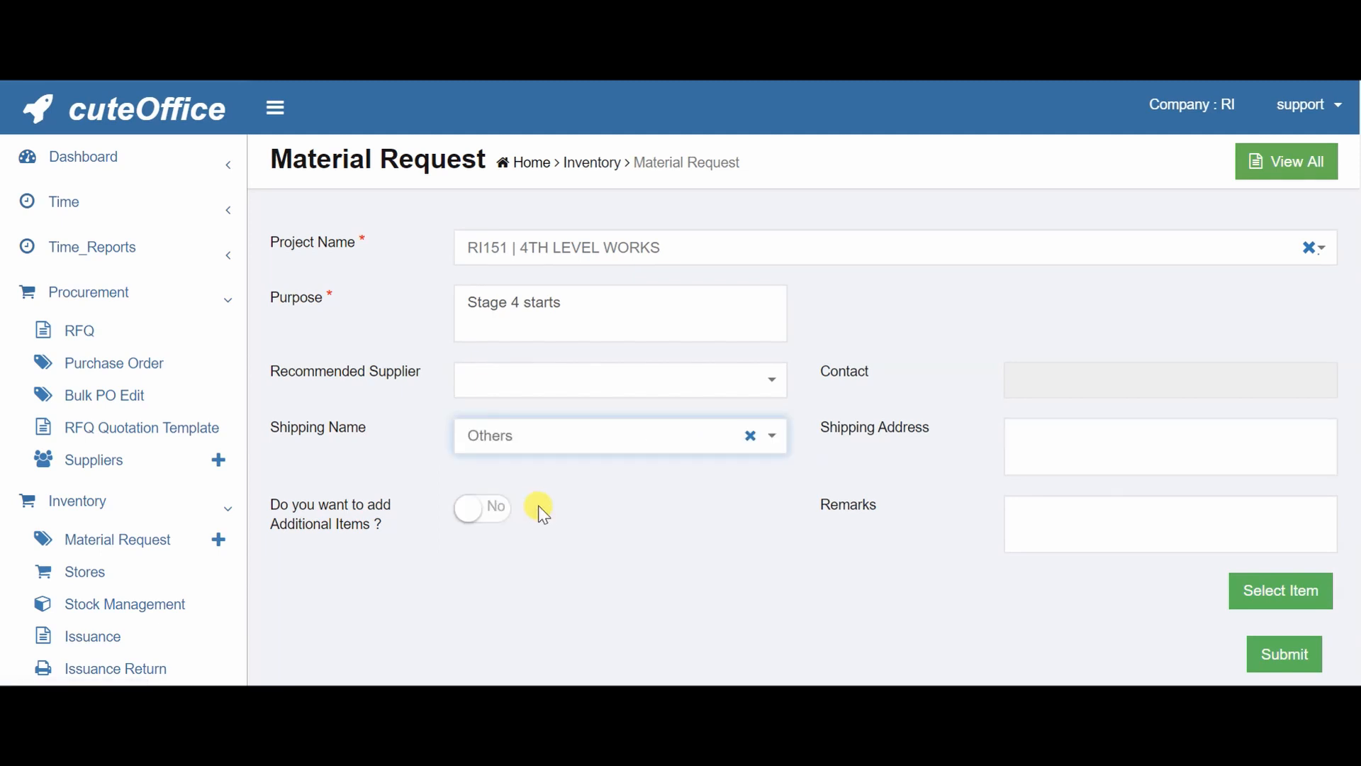
click(1028, 443)
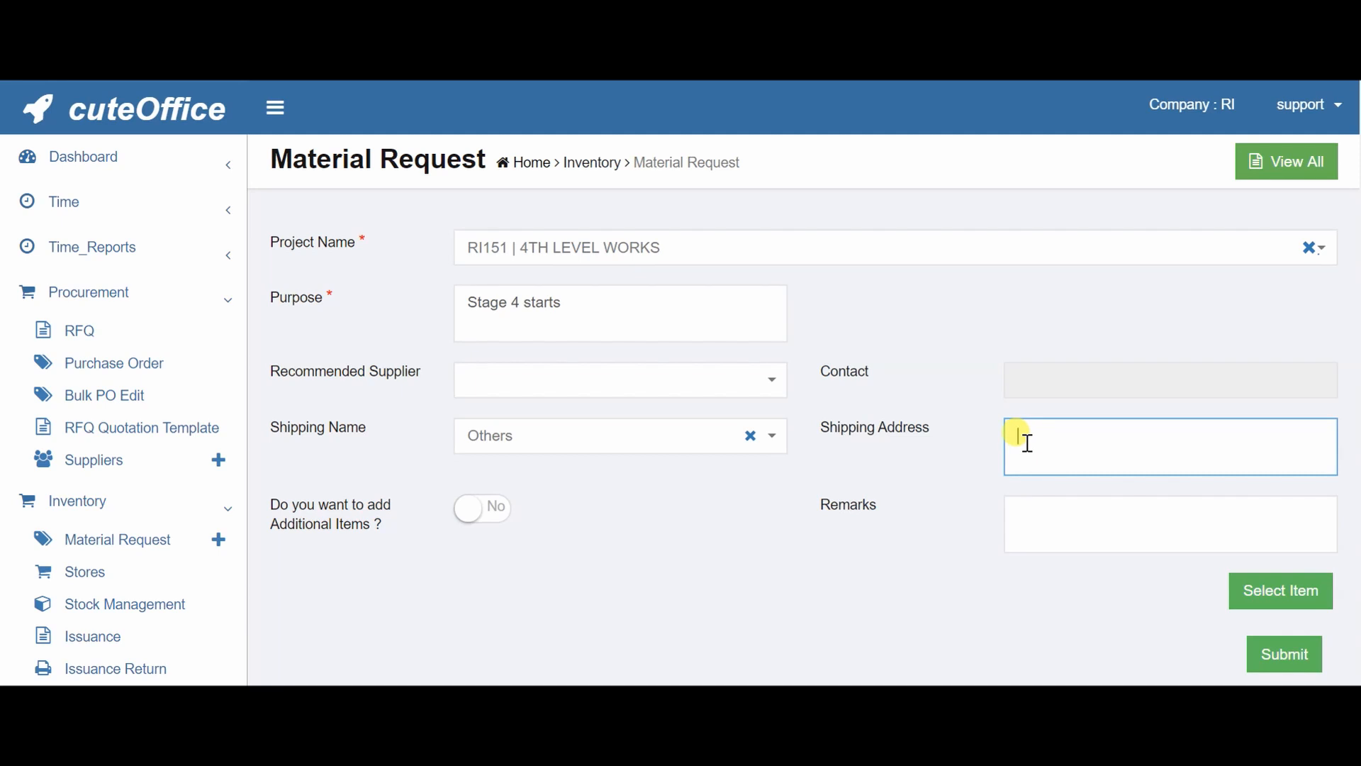
click(616, 443)
click(631, 477)
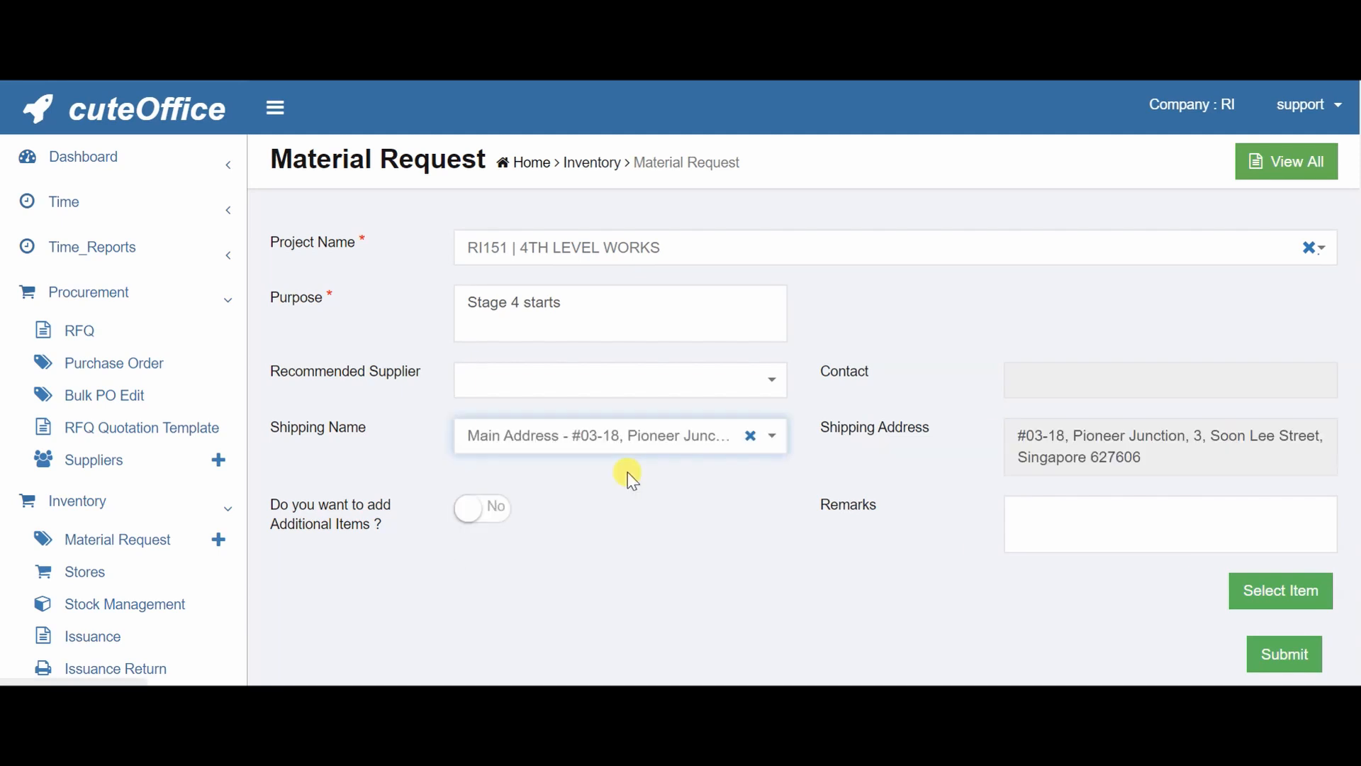
Begin selecting an item for the request, choosing category Construction Material and item Aluminium Prism Pole - 2.5m height - Nos.
click(1277, 601)
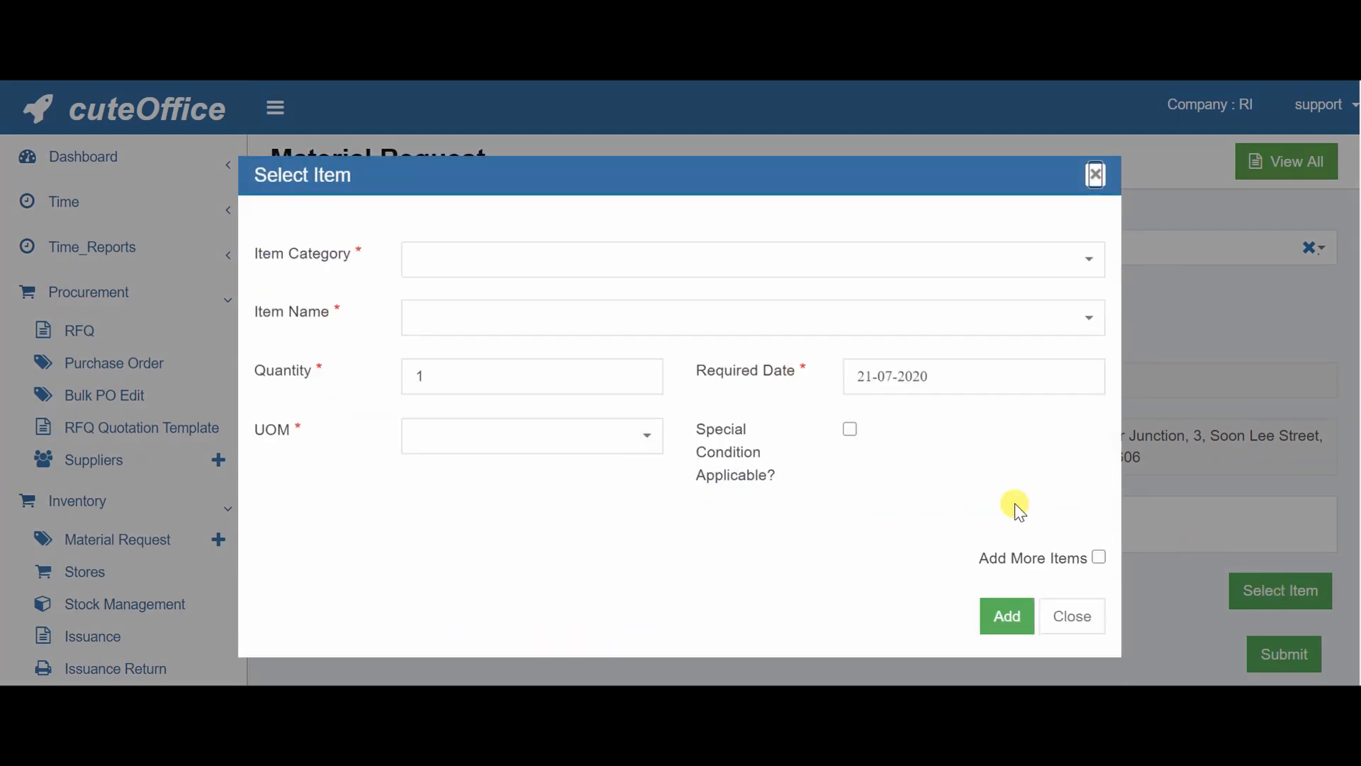
click(757, 273)
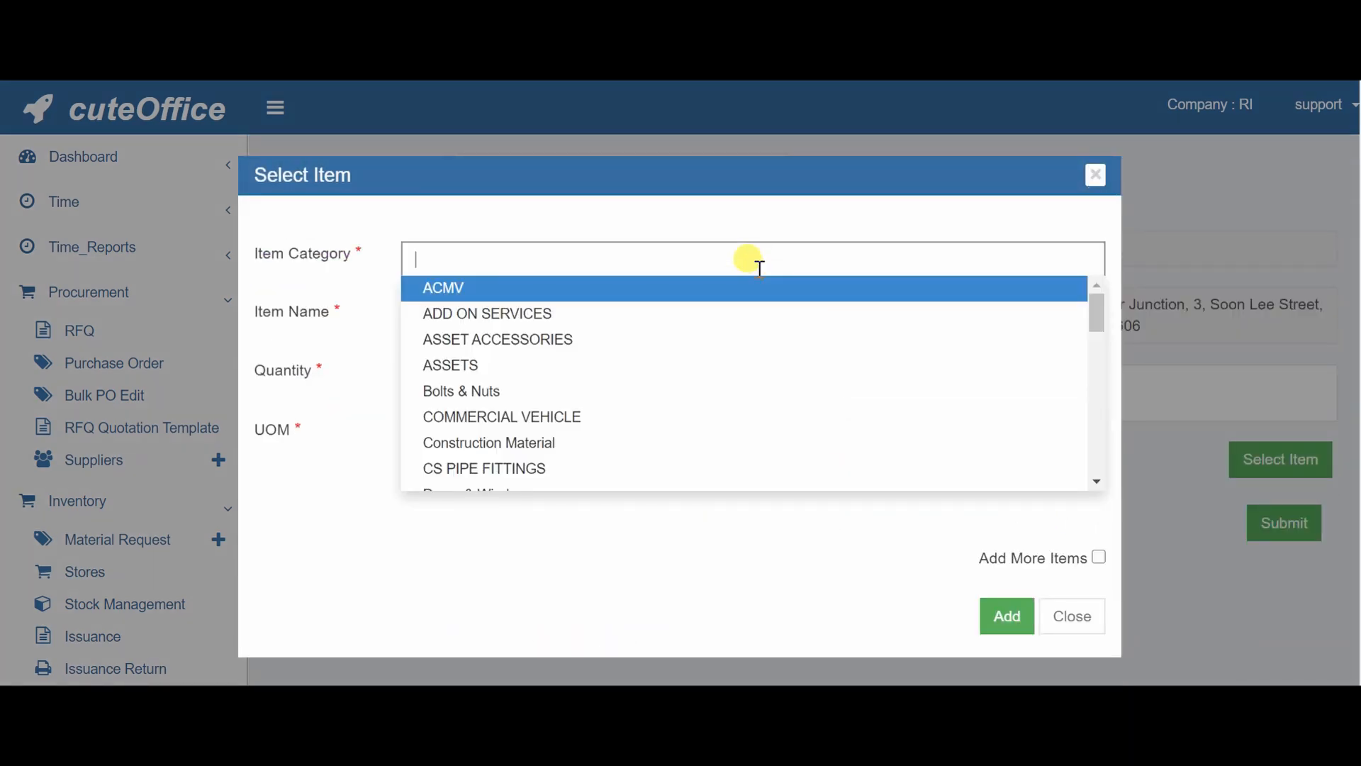
click(598, 446)
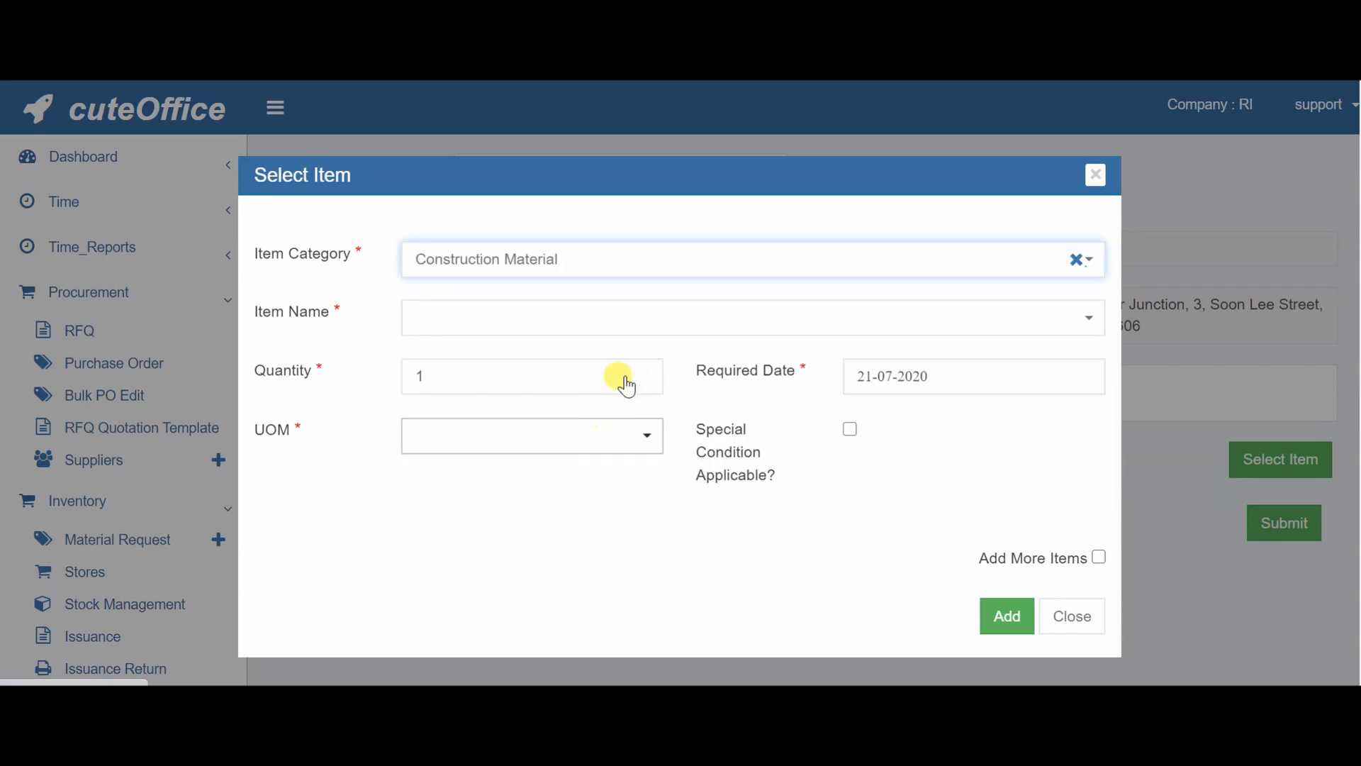
click(692, 328)
click(690, 323)
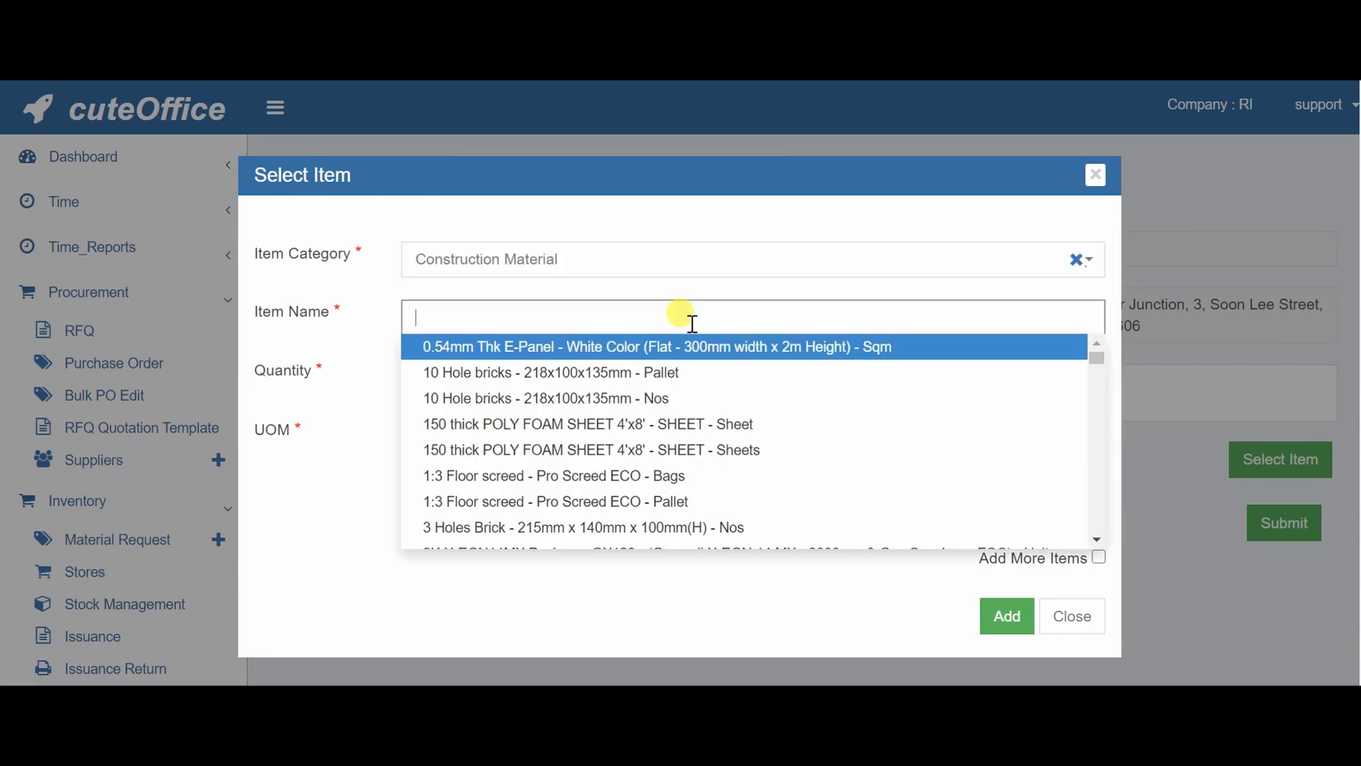
scroll(720, 457, down, 5)
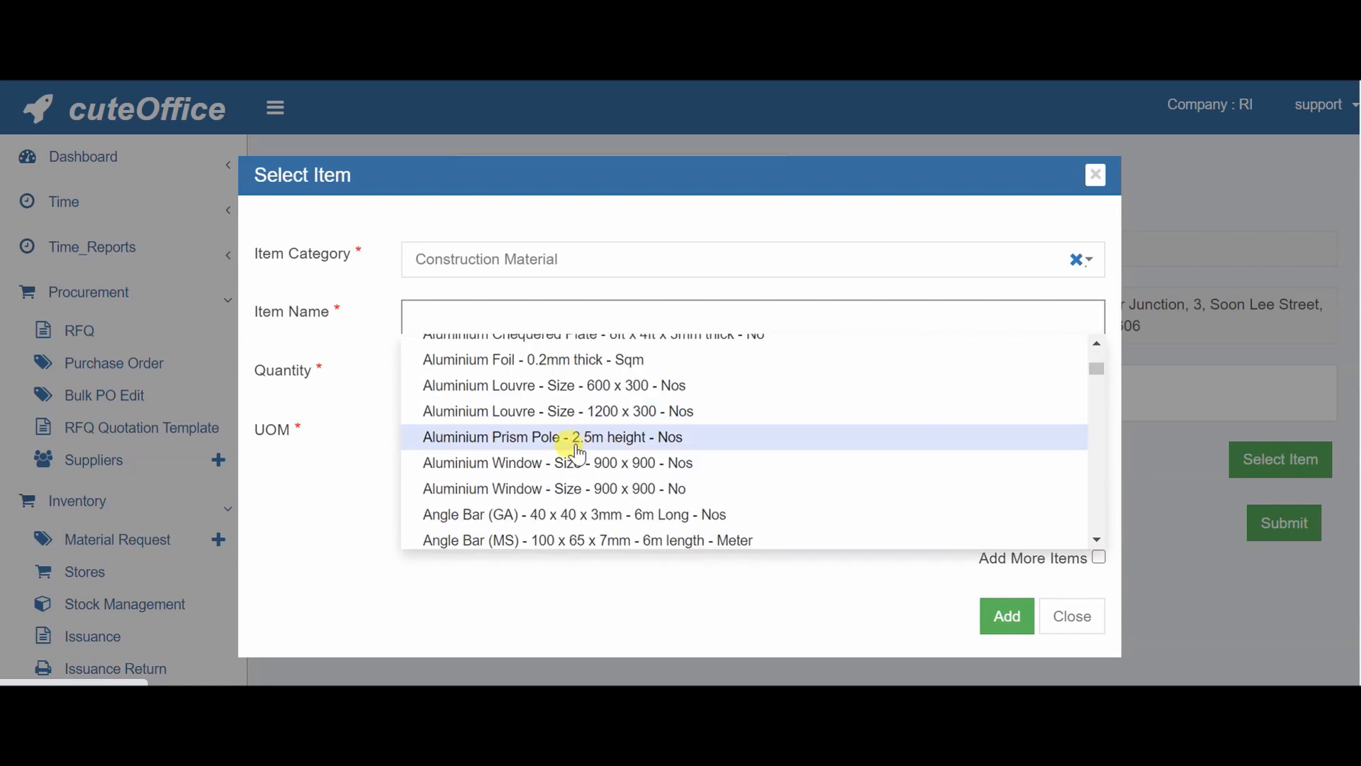
click(577, 450)
Add the prism pole with quantity 10 and required date 31-07-2020, keeping the item dialog open for more items.
click(466, 381)
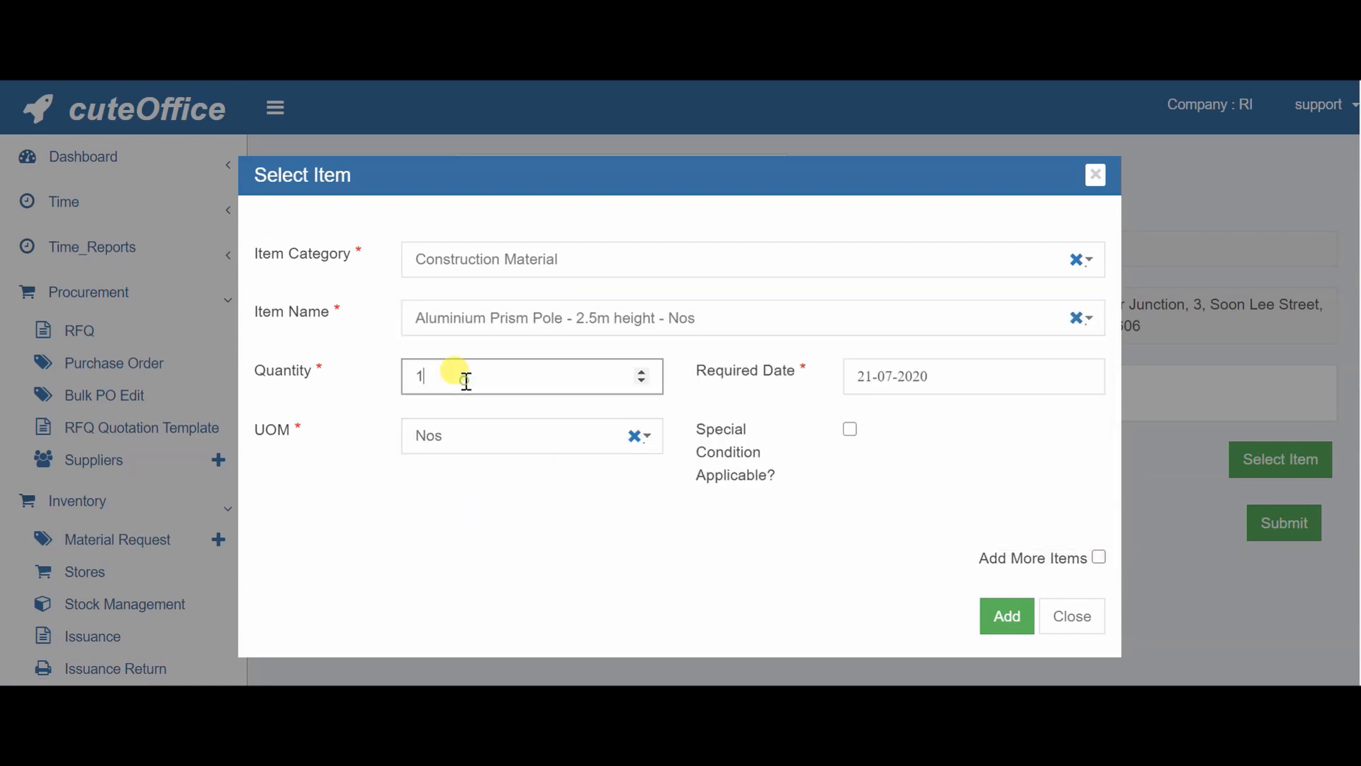
text(0)
click(1003, 380)
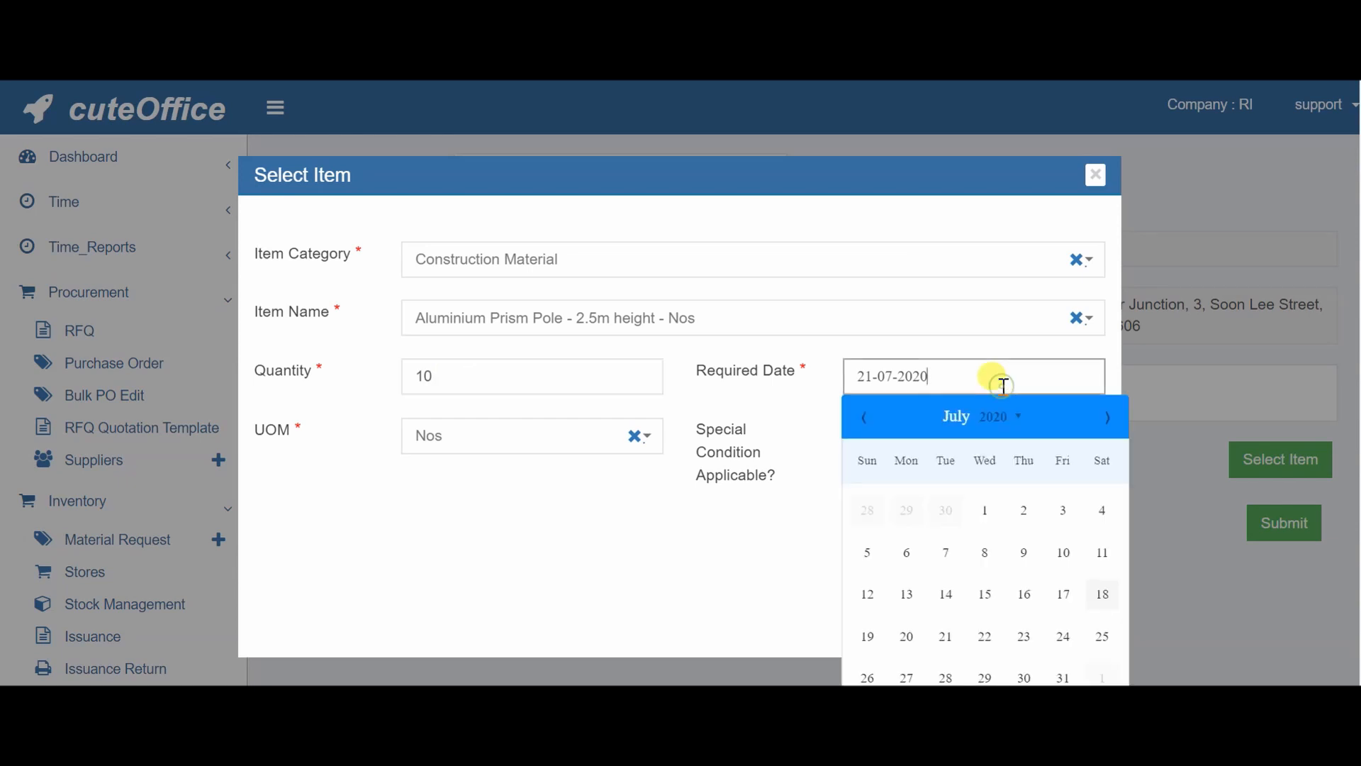
click(1064, 677)
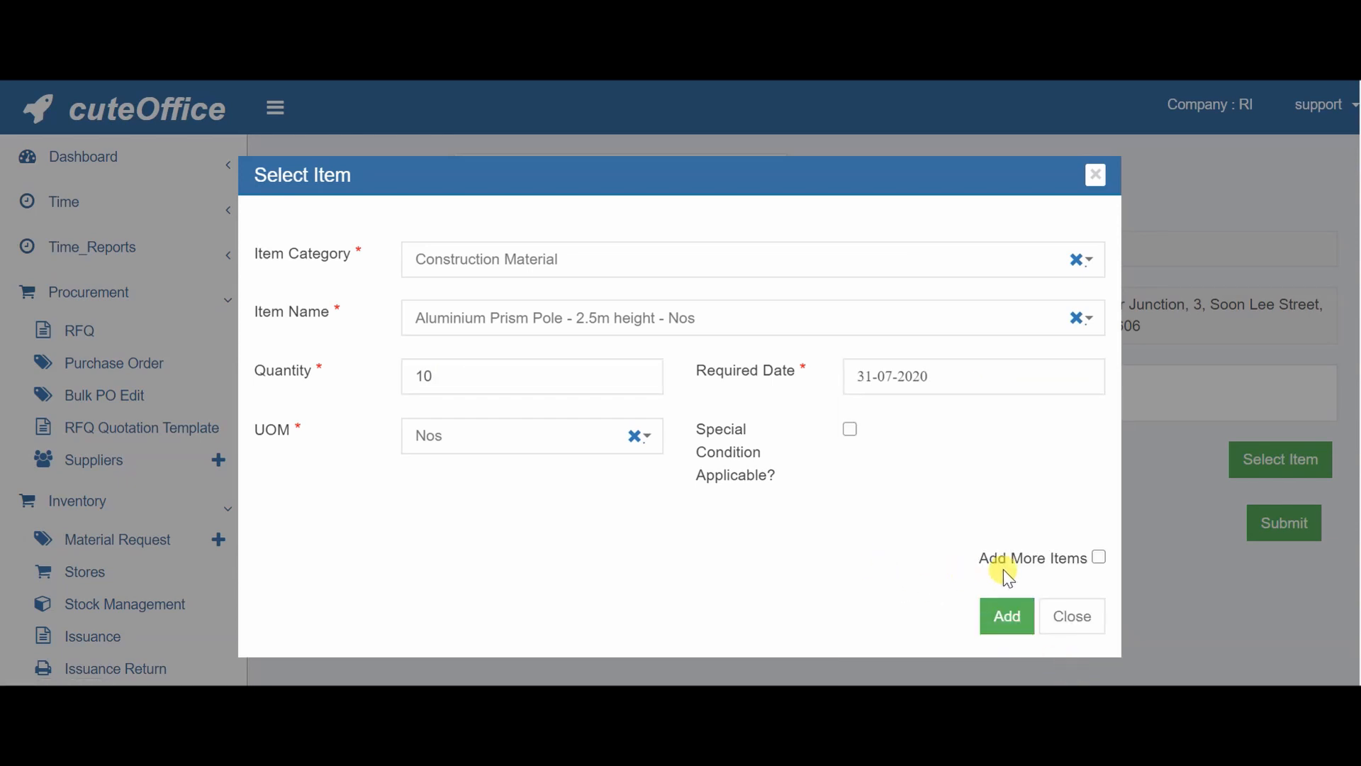
click(1099, 558)
click(1008, 623)
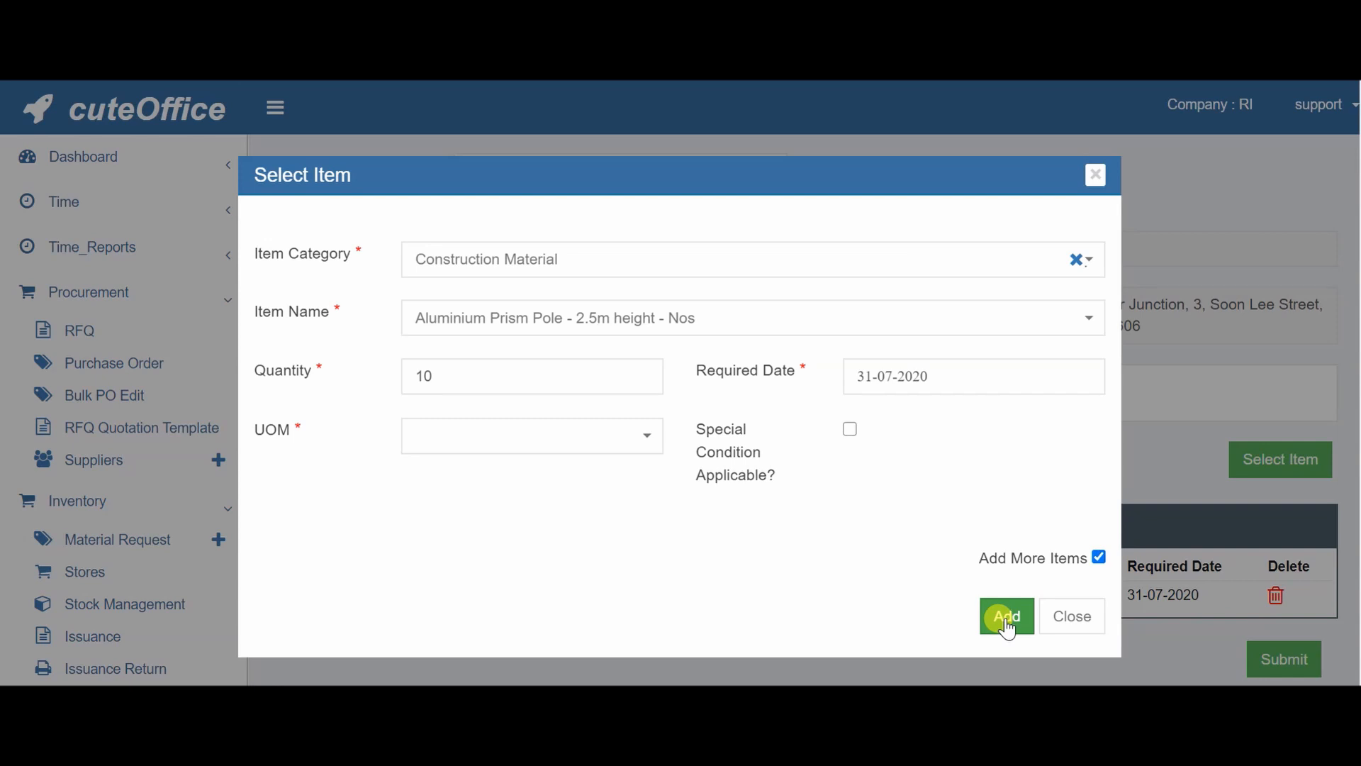
Add BRC Mesh - A6 - Sqm with quantity 10 and required date 31-07-2020, and close the item dialog.
click(681, 329)
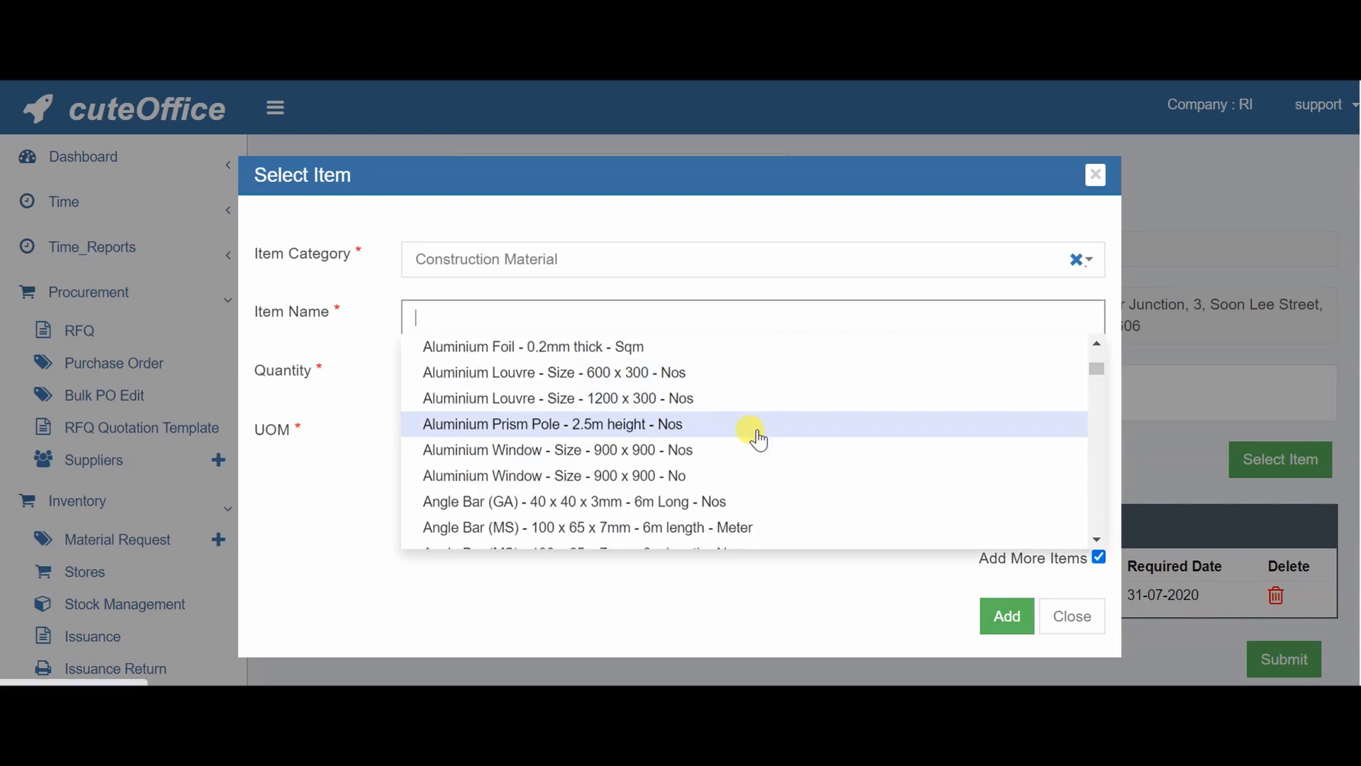
scroll(758, 440, down, 2)
scroll(757, 438, down, 4)
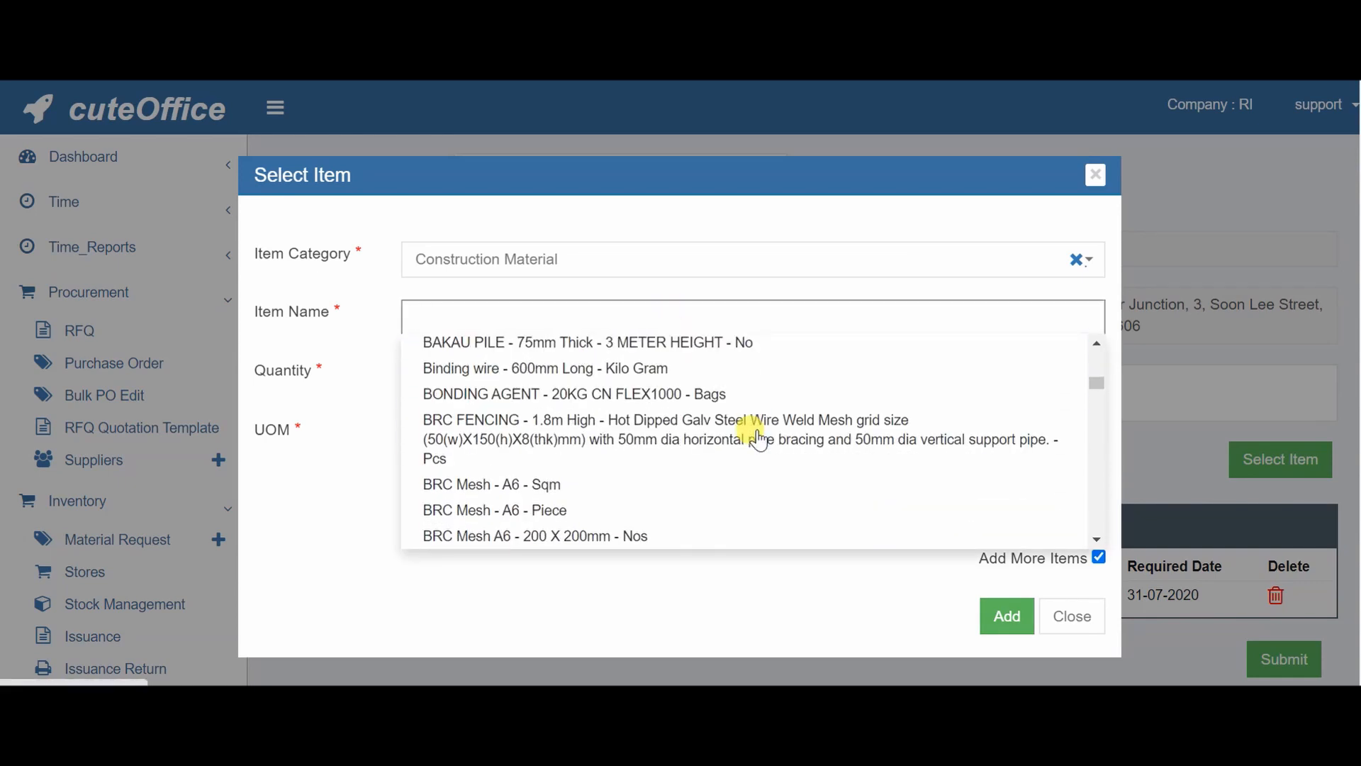
click(572, 489)
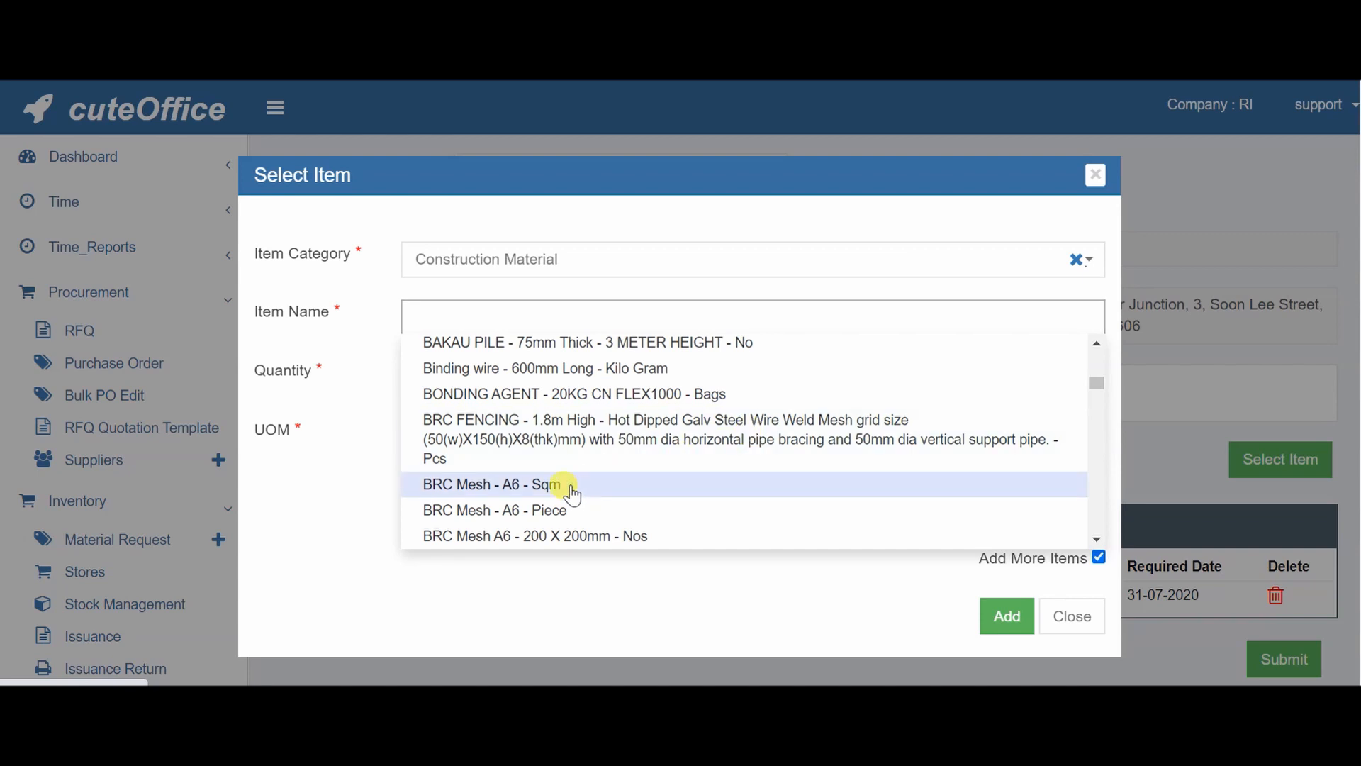
click(509, 383)
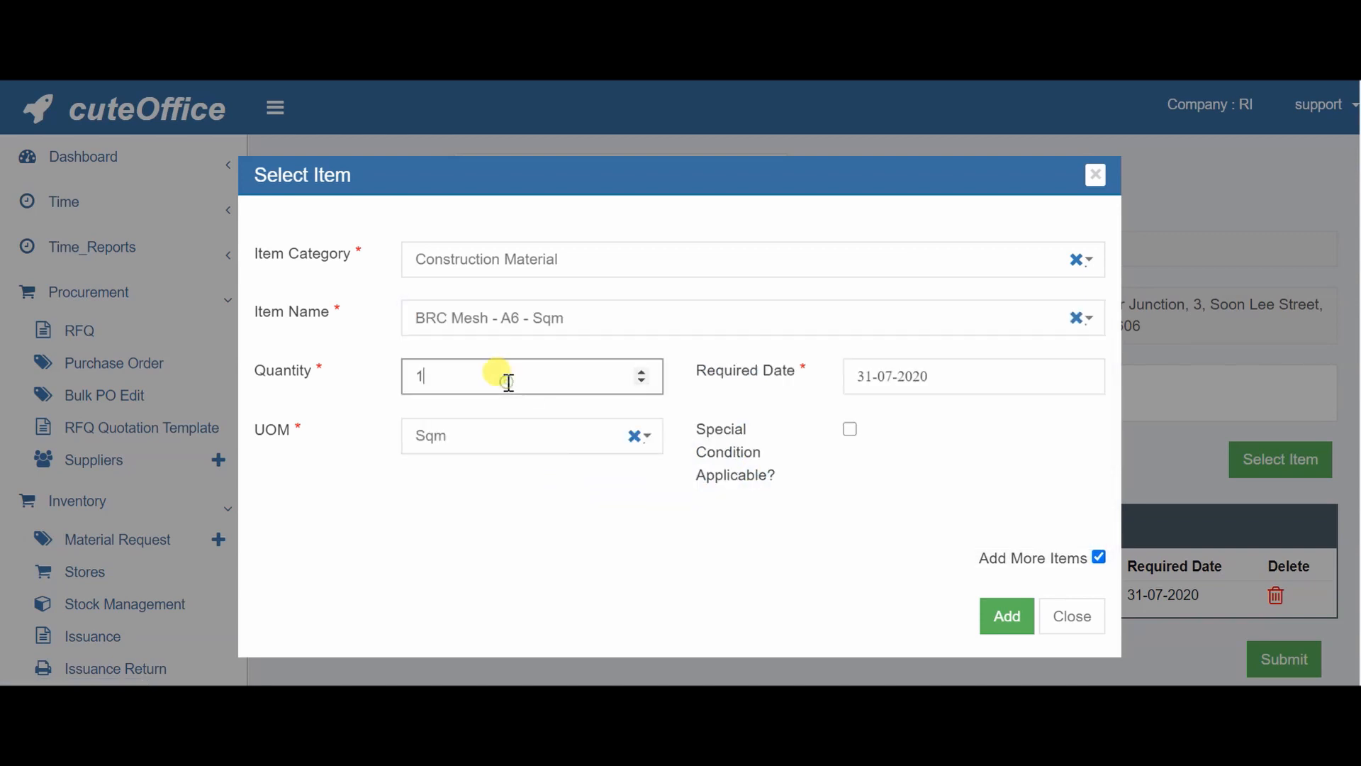
text(0)
click(983, 385)
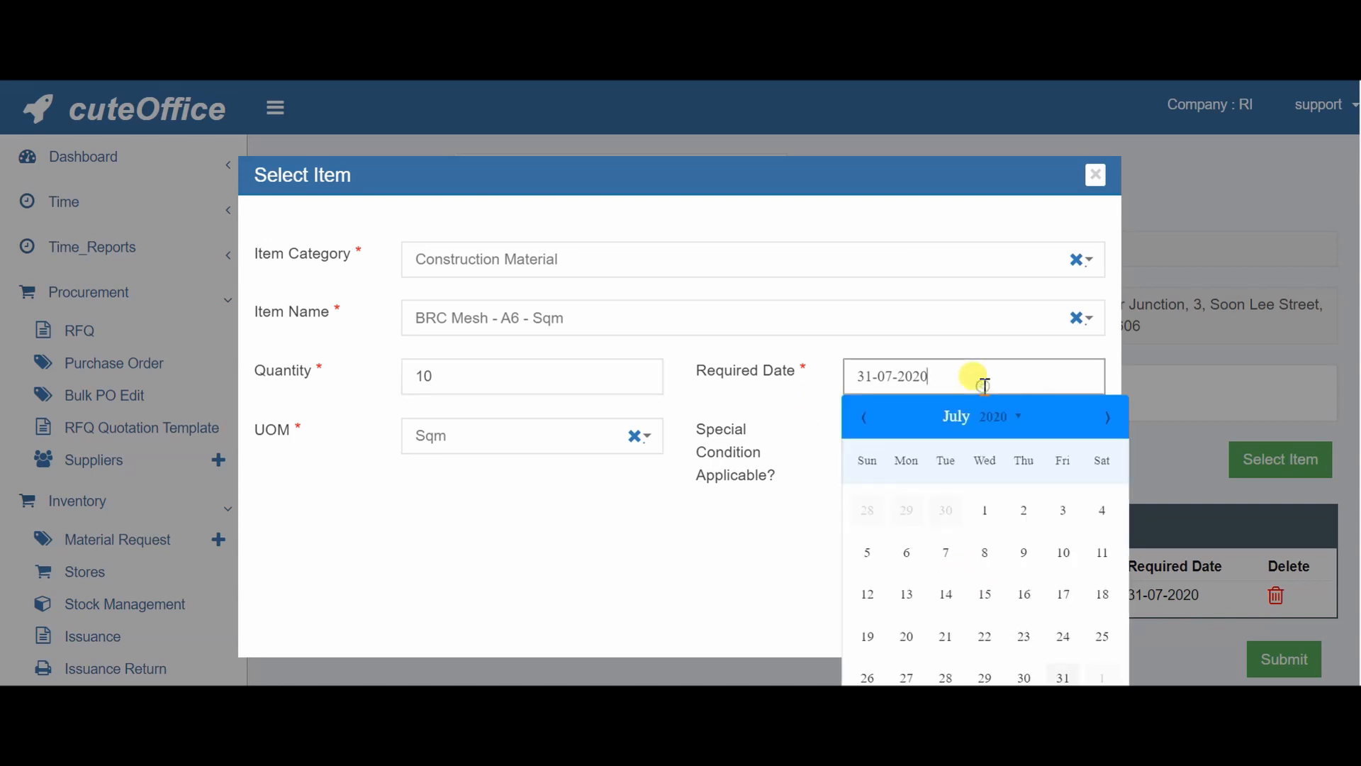
click(1063, 676)
click(1000, 620)
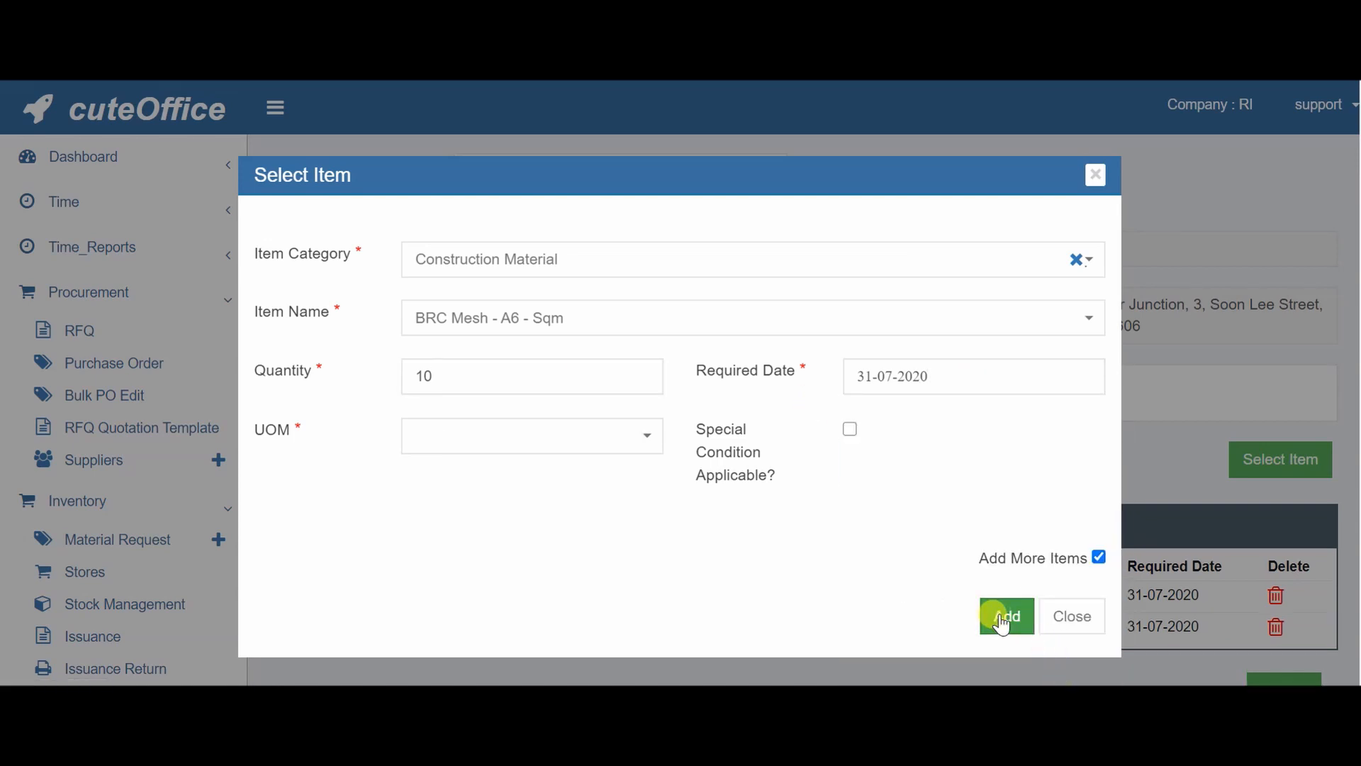
click(1070, 617)
Enable additional items for the material request.
scroll(1092, 595, down, 1)
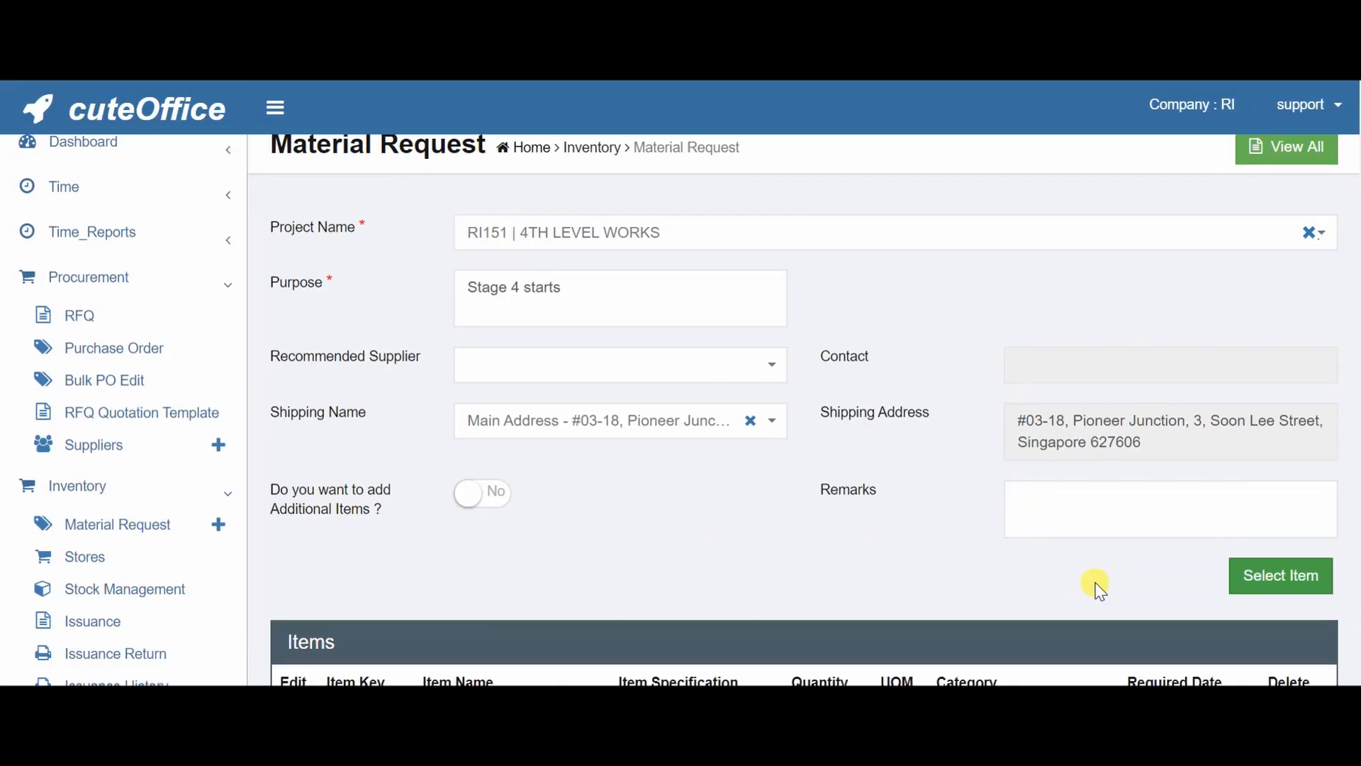
scroll(1098, 588, down, 4)
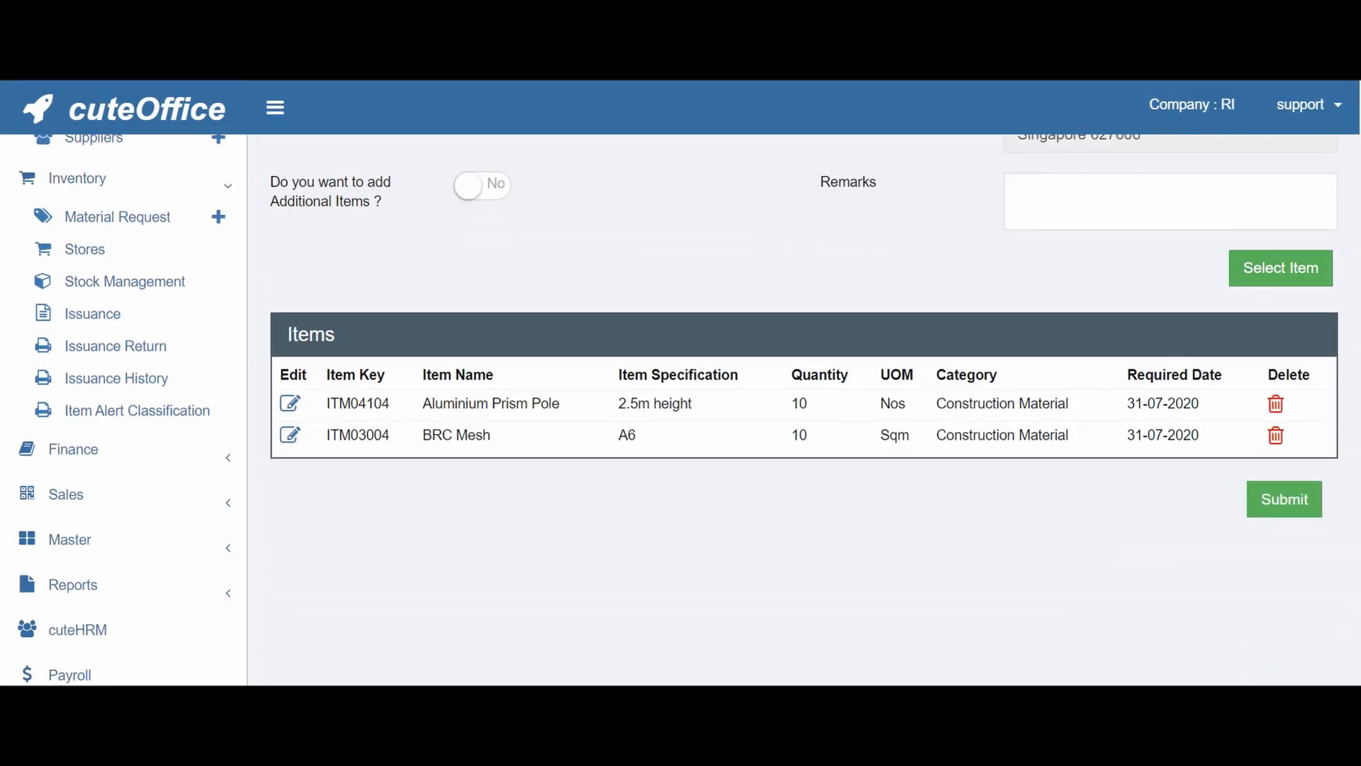
scroll(804, 409, up, 2)
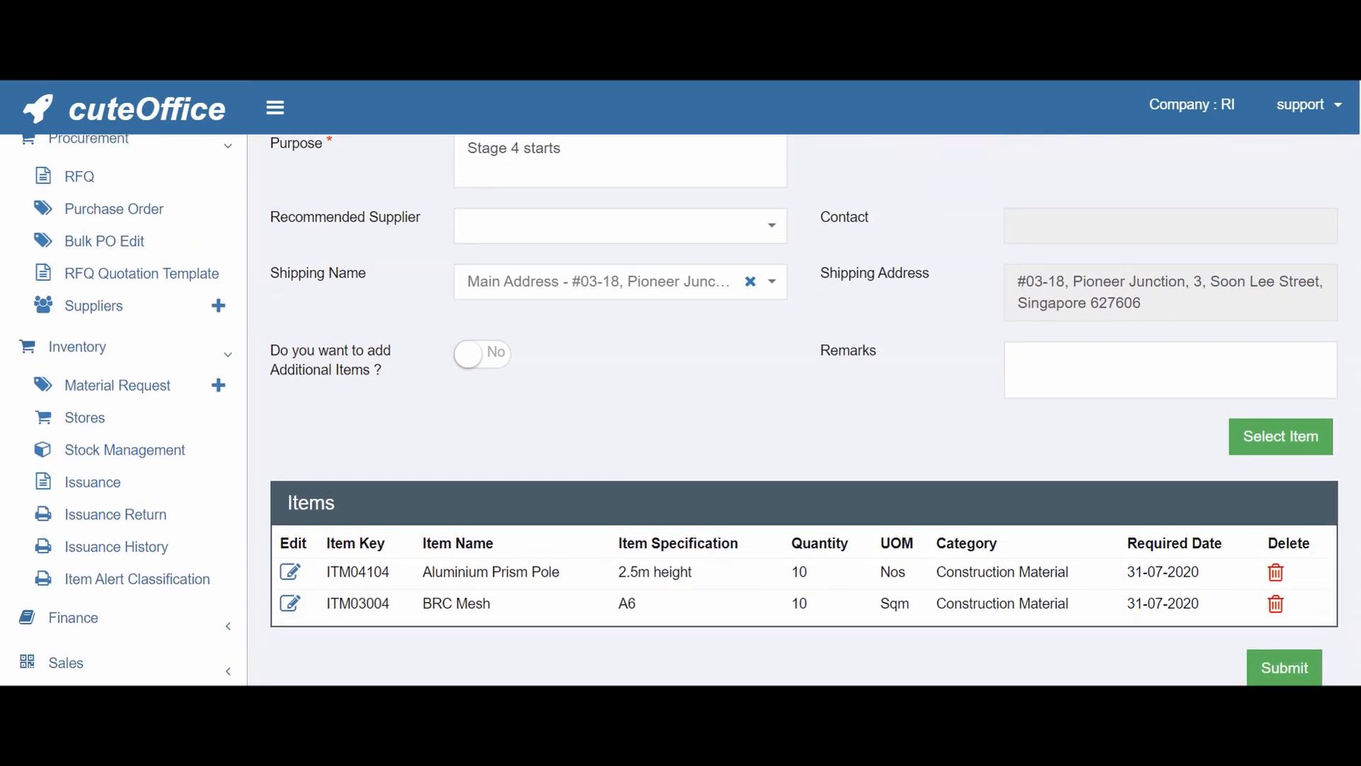
click(489, 354)
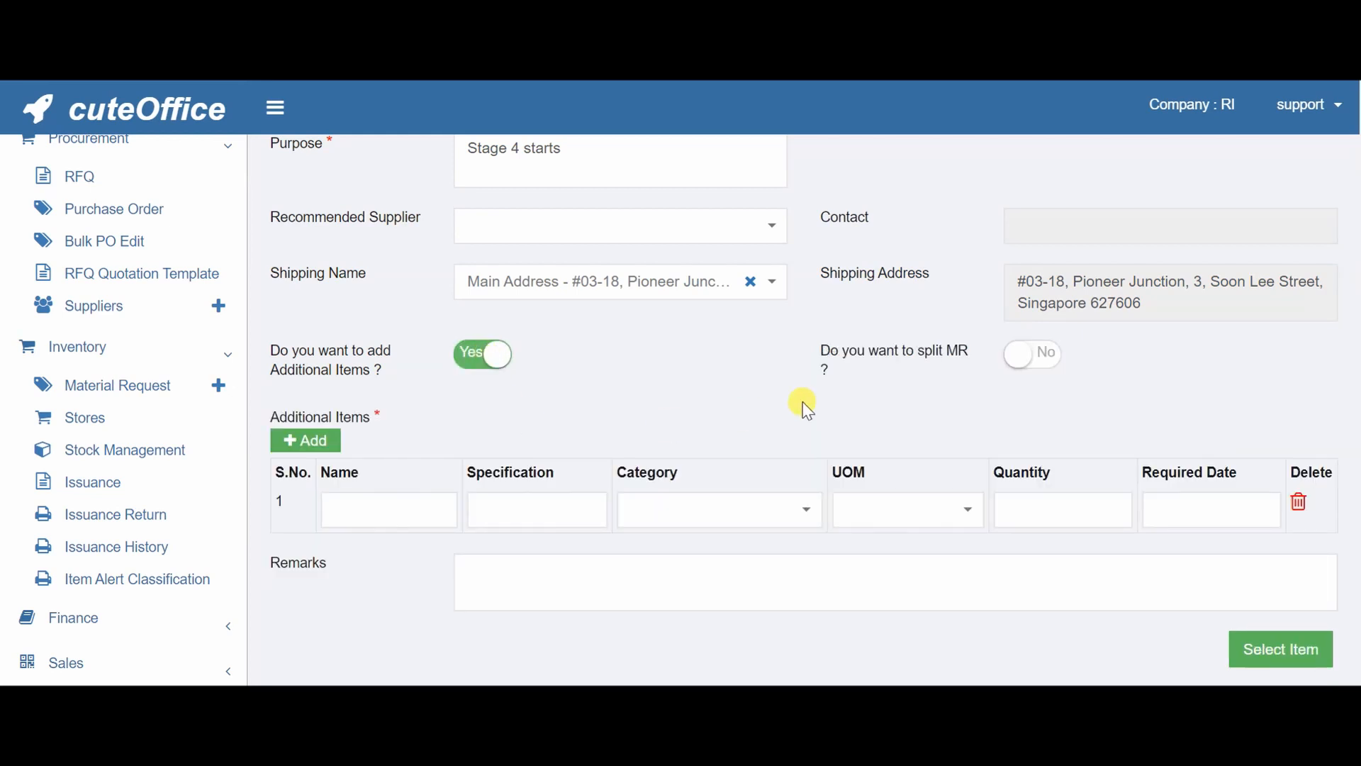
Enter the first additional item with name Computer, specification Laptop and category ASSETS.
scroll(730, 376, down, 2)
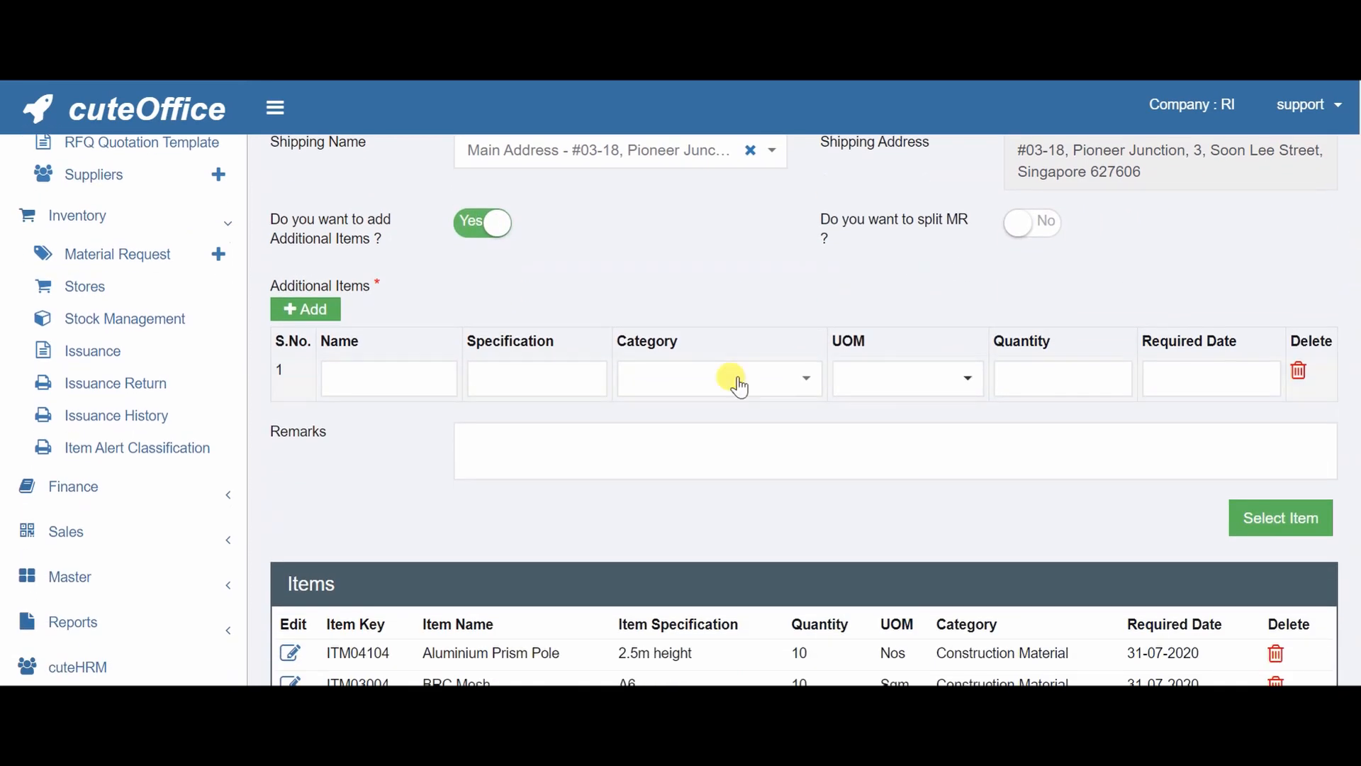
click(388, 378)
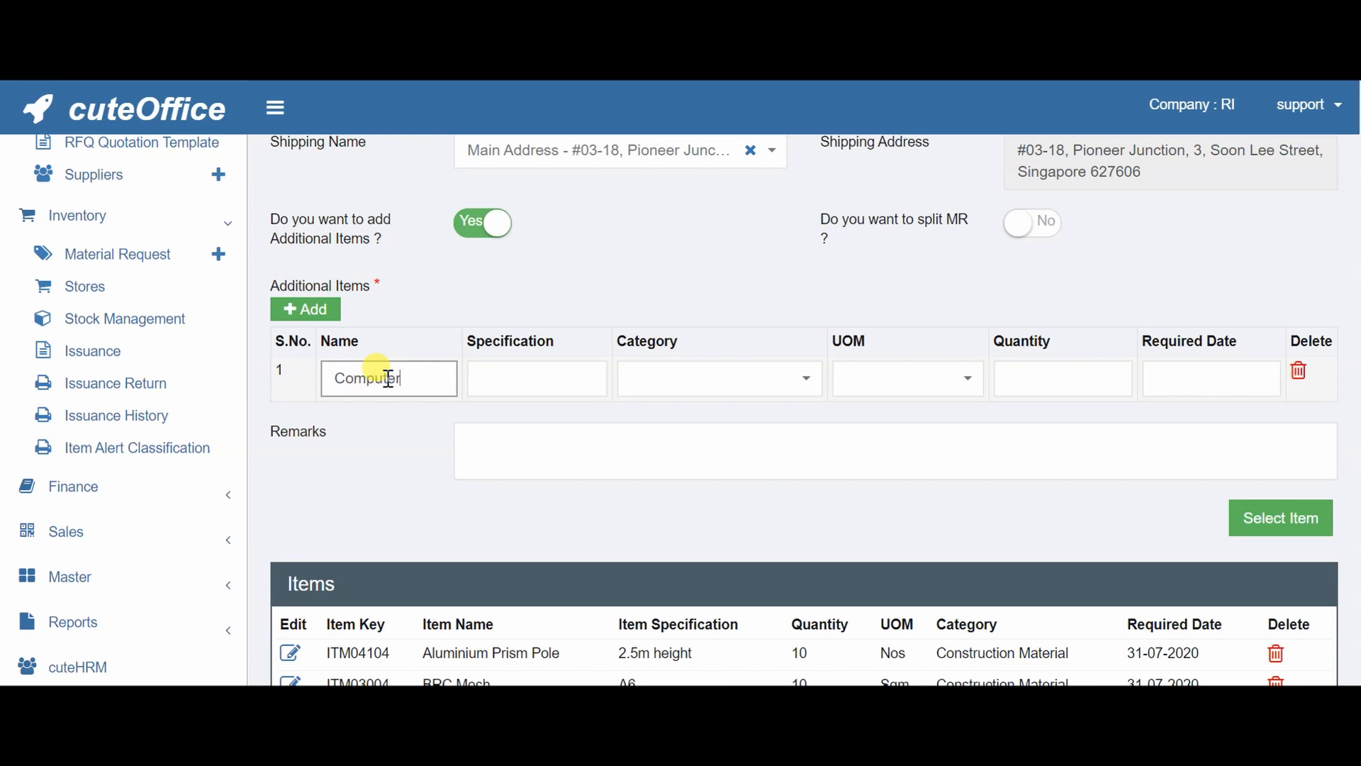
key(Tab)
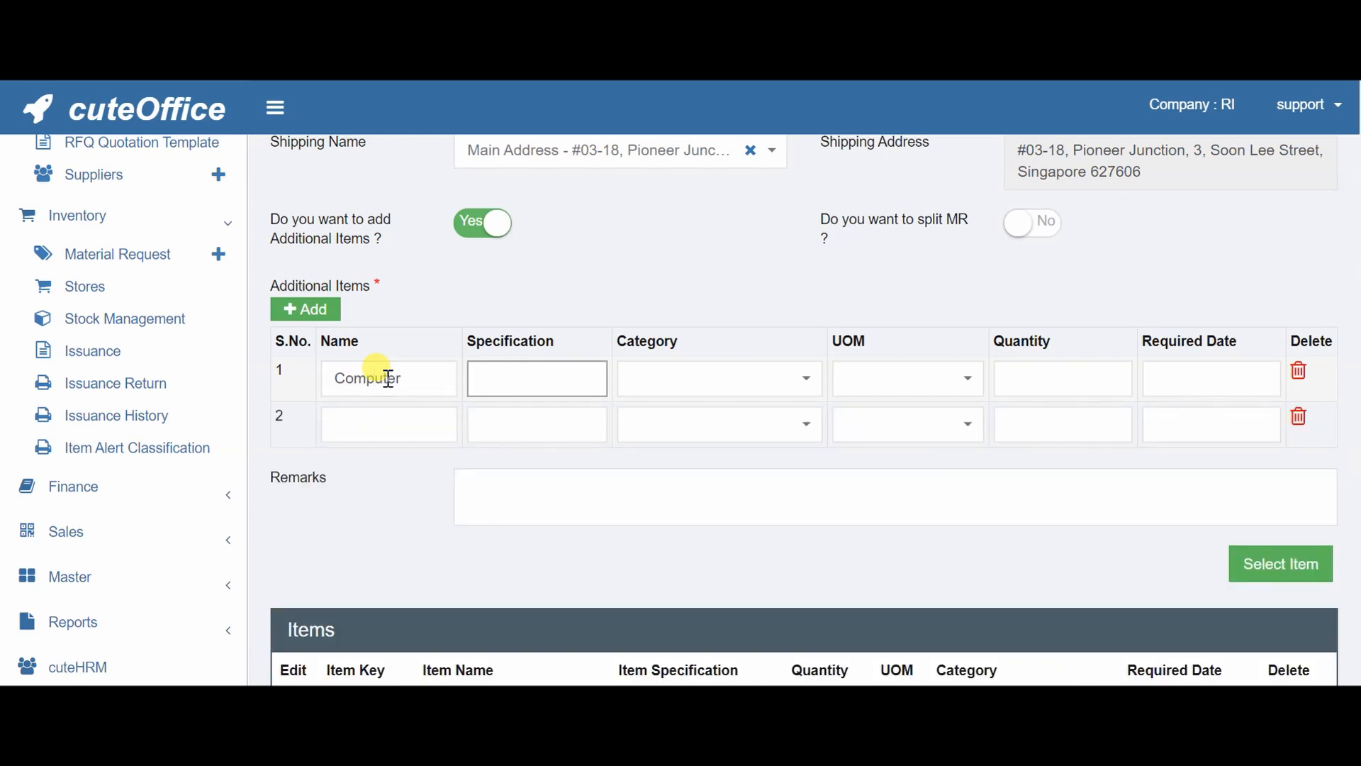
text(Laptop)
key(Tab)
click(698, 380)
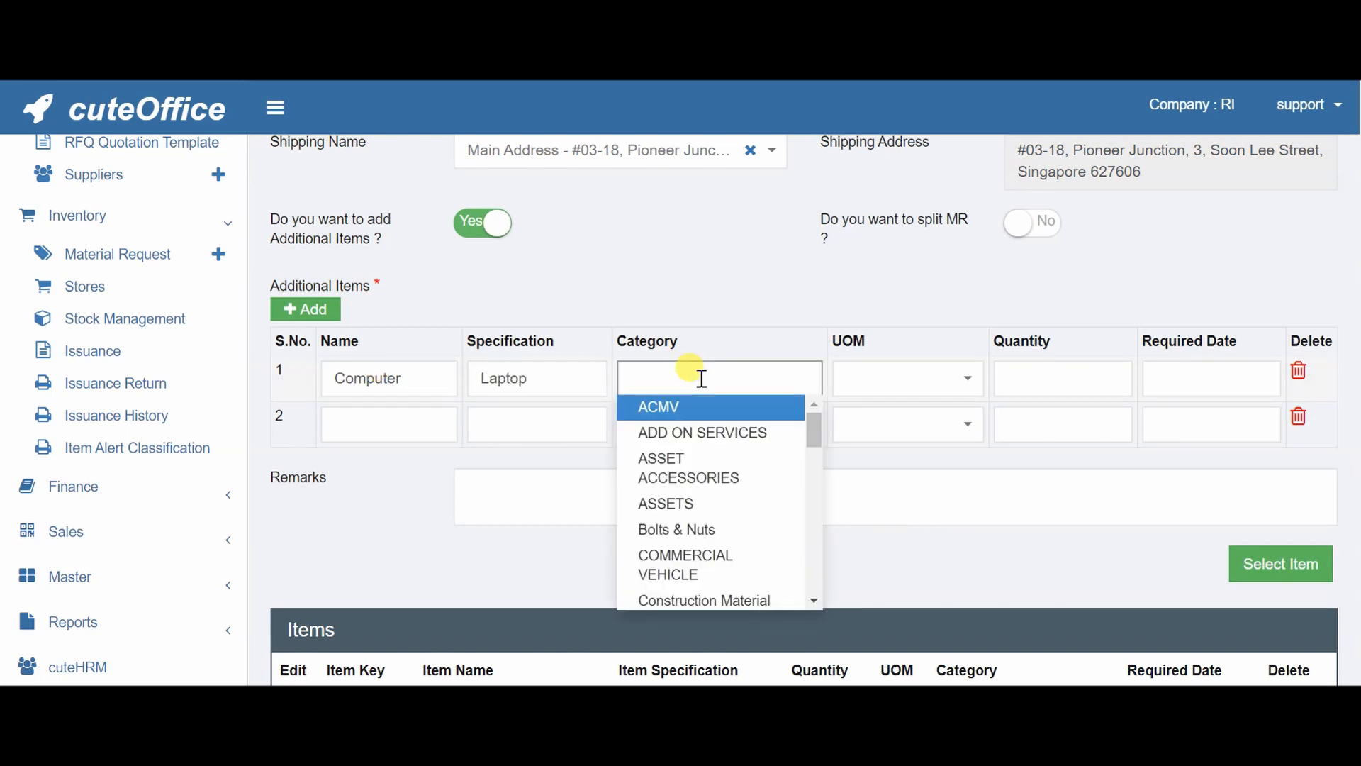
click(719, 512)
Set the laptop's unit of measure to Unit, quantity to 1 and required date to 31-07-2020.
click(886, 383)
text(un)
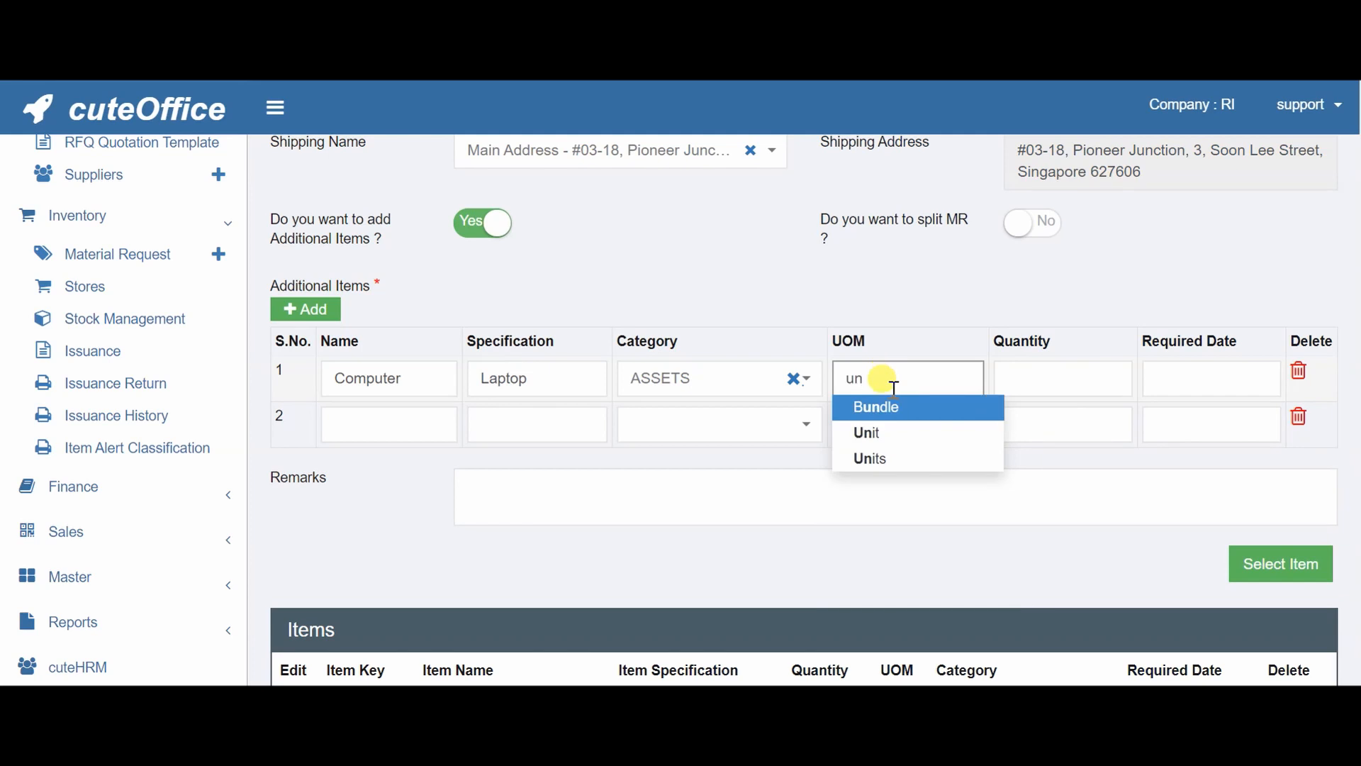
click(872, 432)
click(1034, 411)
text(1)
key(Tab)
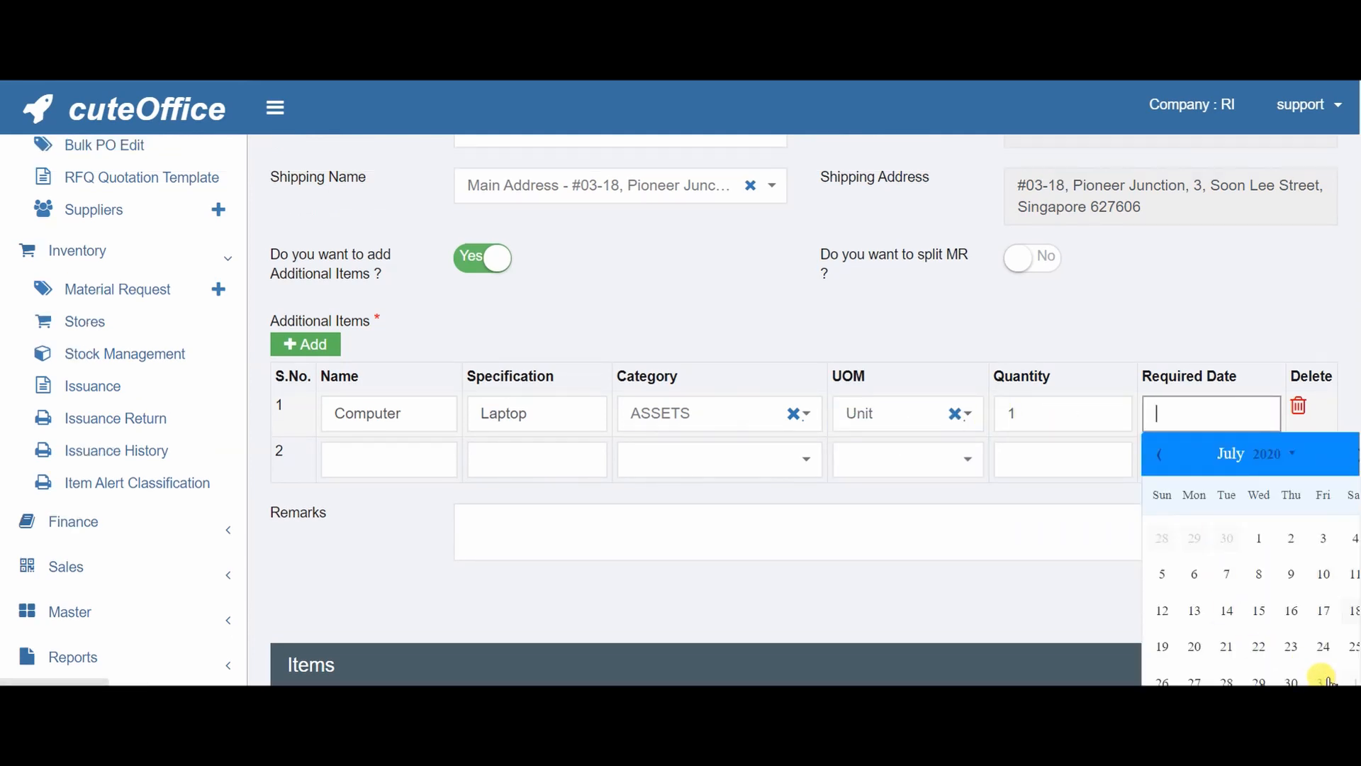
click(1324, 680)
Enter the second additional item with name Computer, specification Desktop and category ASSETS.
click(411, 461)
text(Computer)
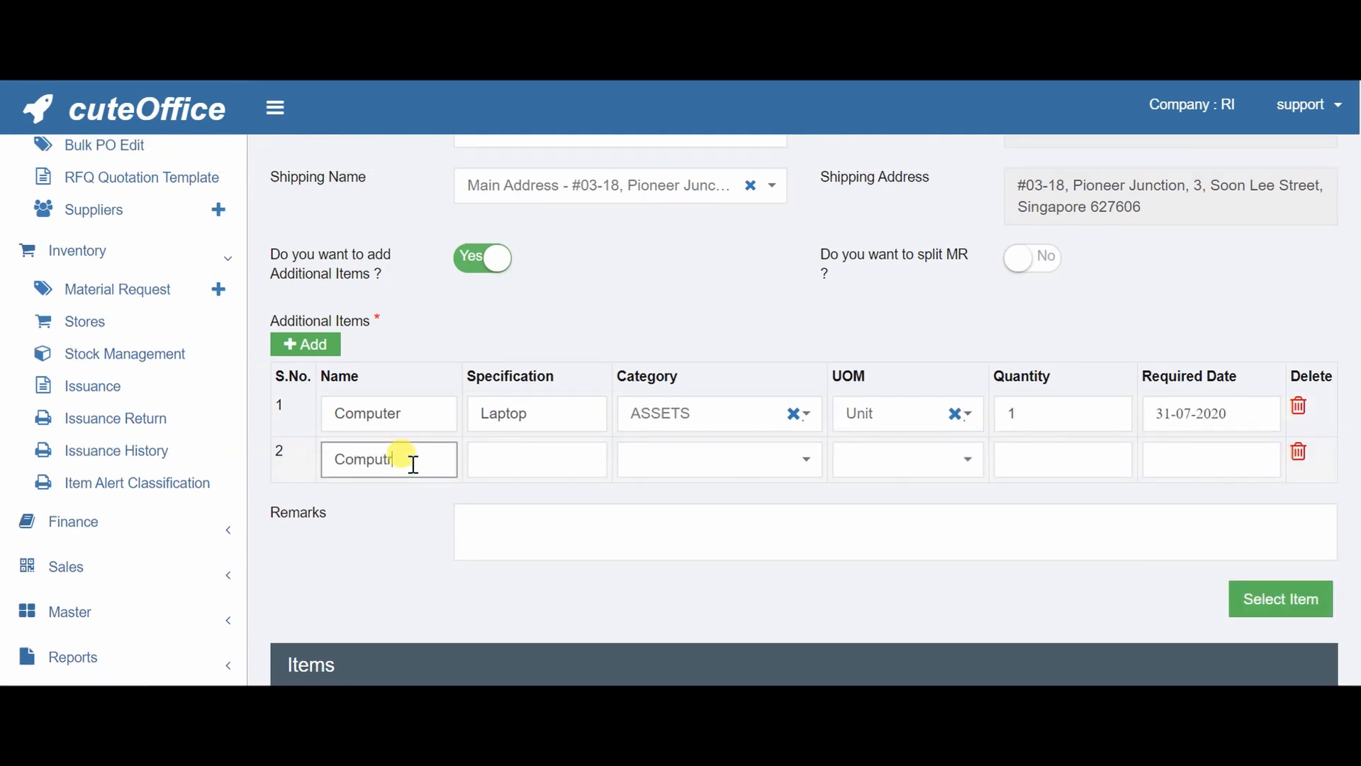
key(BackSpace)
text(er)
key(Tab)
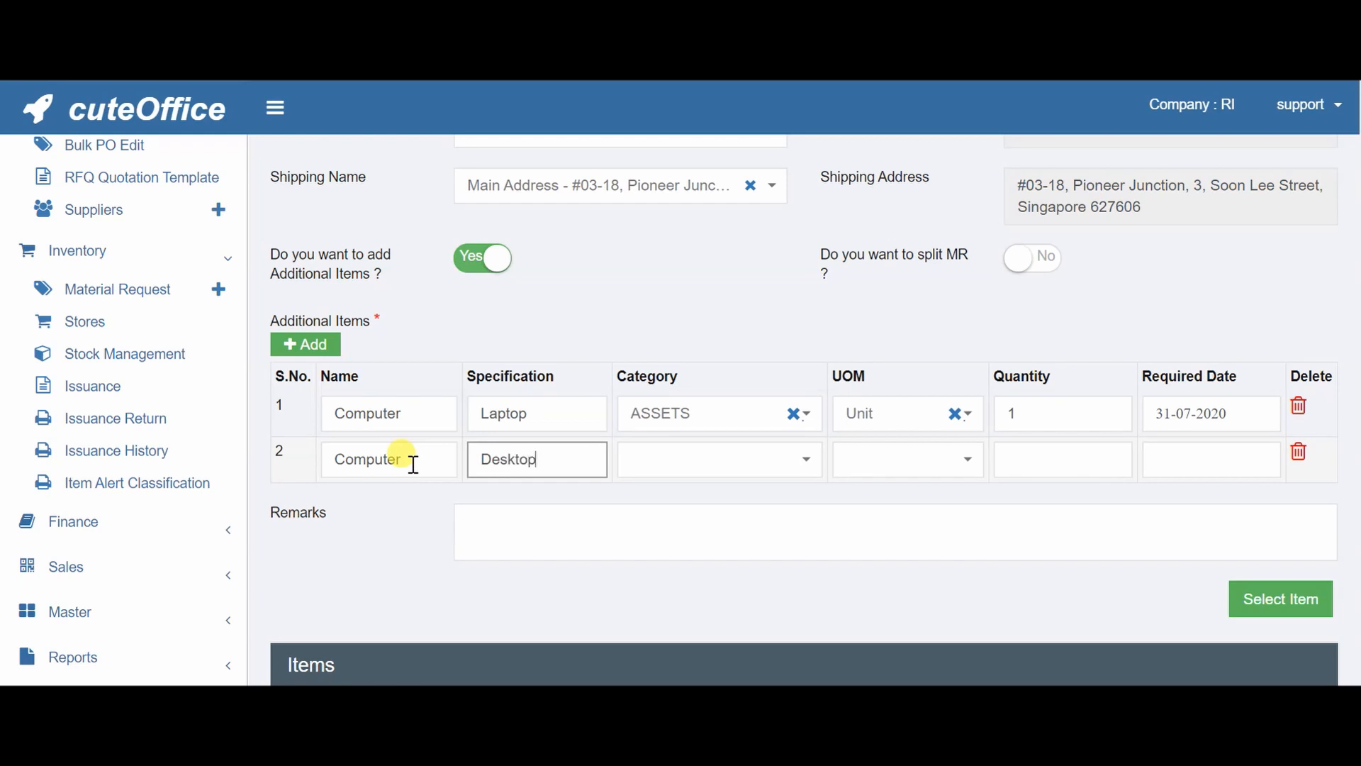
key(Tab)
key(Tab)
scroll(414, 465, up, 1)
click(710, 571)
text(art)
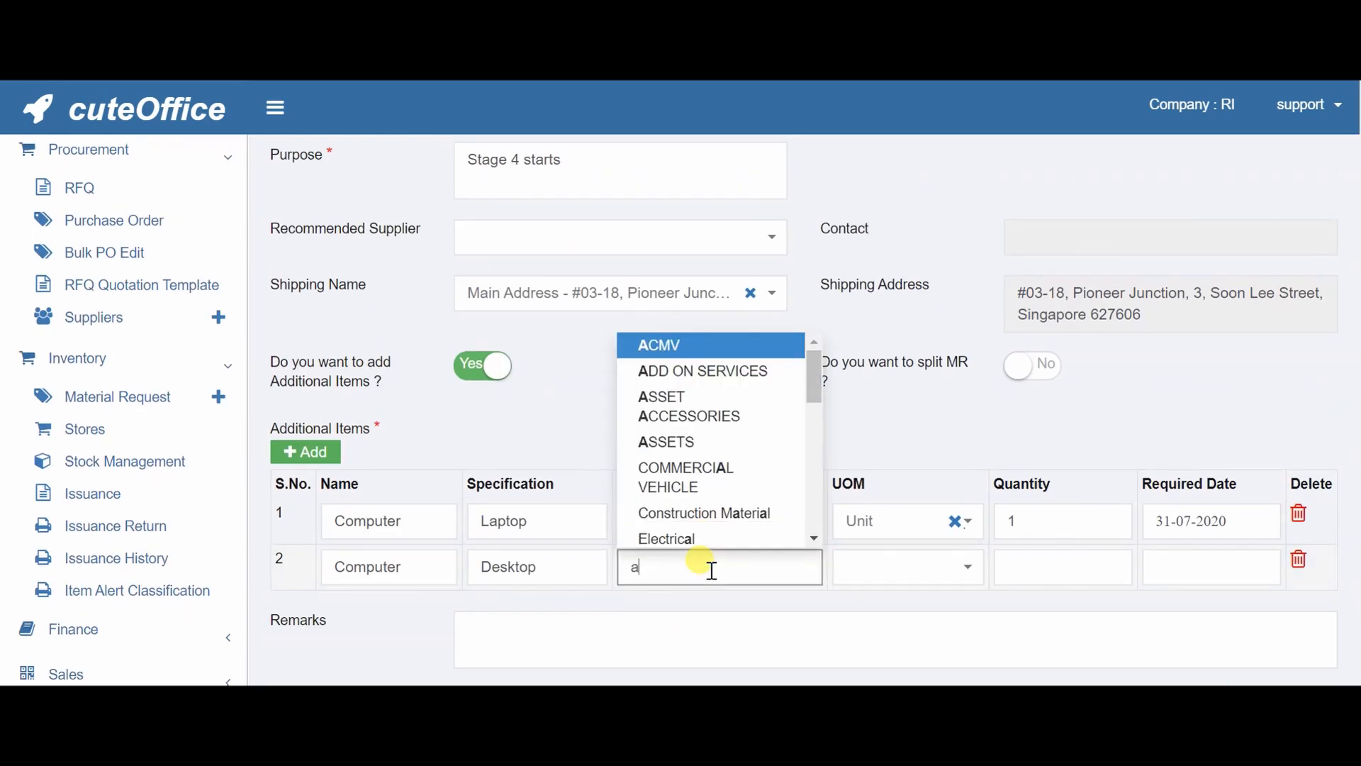
text(s)
click(712, 477)
Set the desktop's unit of measure to Unit, quantity to 2 and required date to 31-07-2020.
click(885, 565)
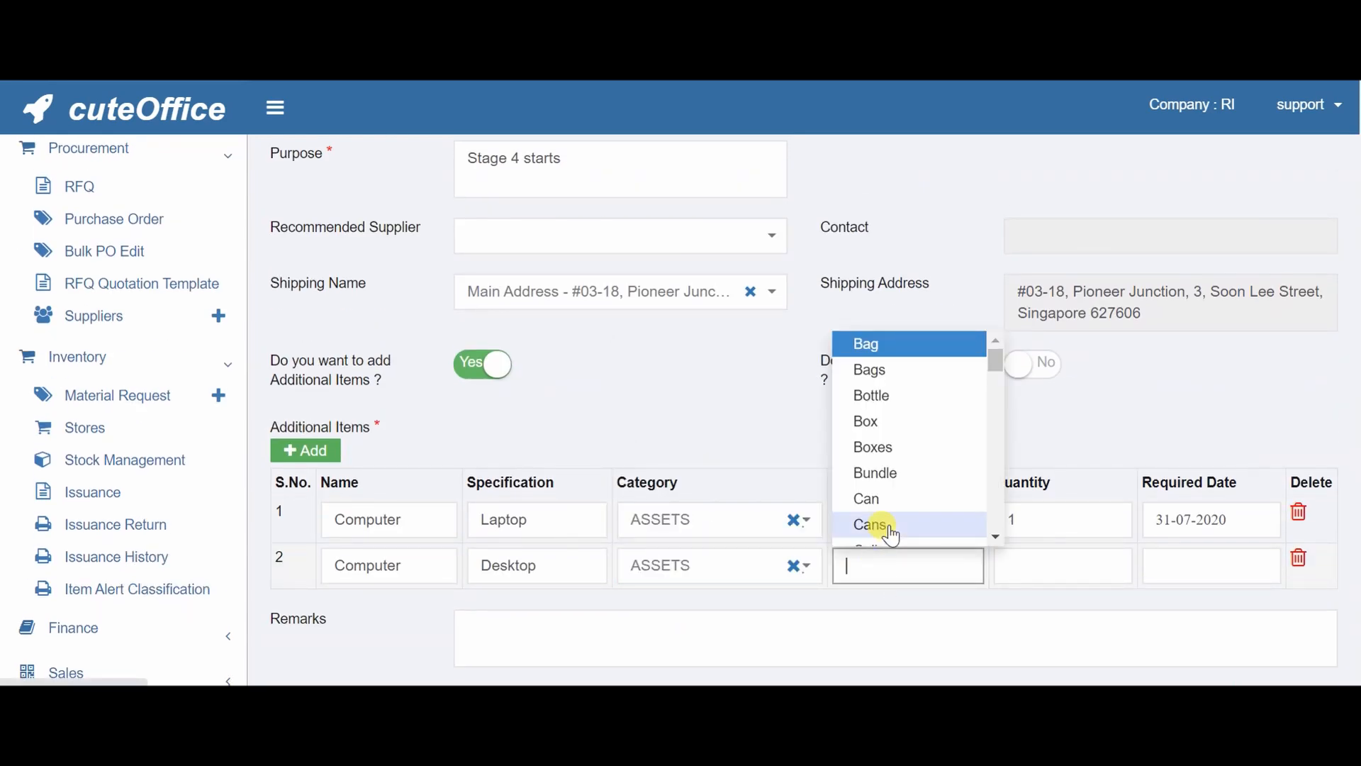
text(unit)
click(911, 593)
scroll(1021, 591, up, 1)
click(1034, 601)
text(2)
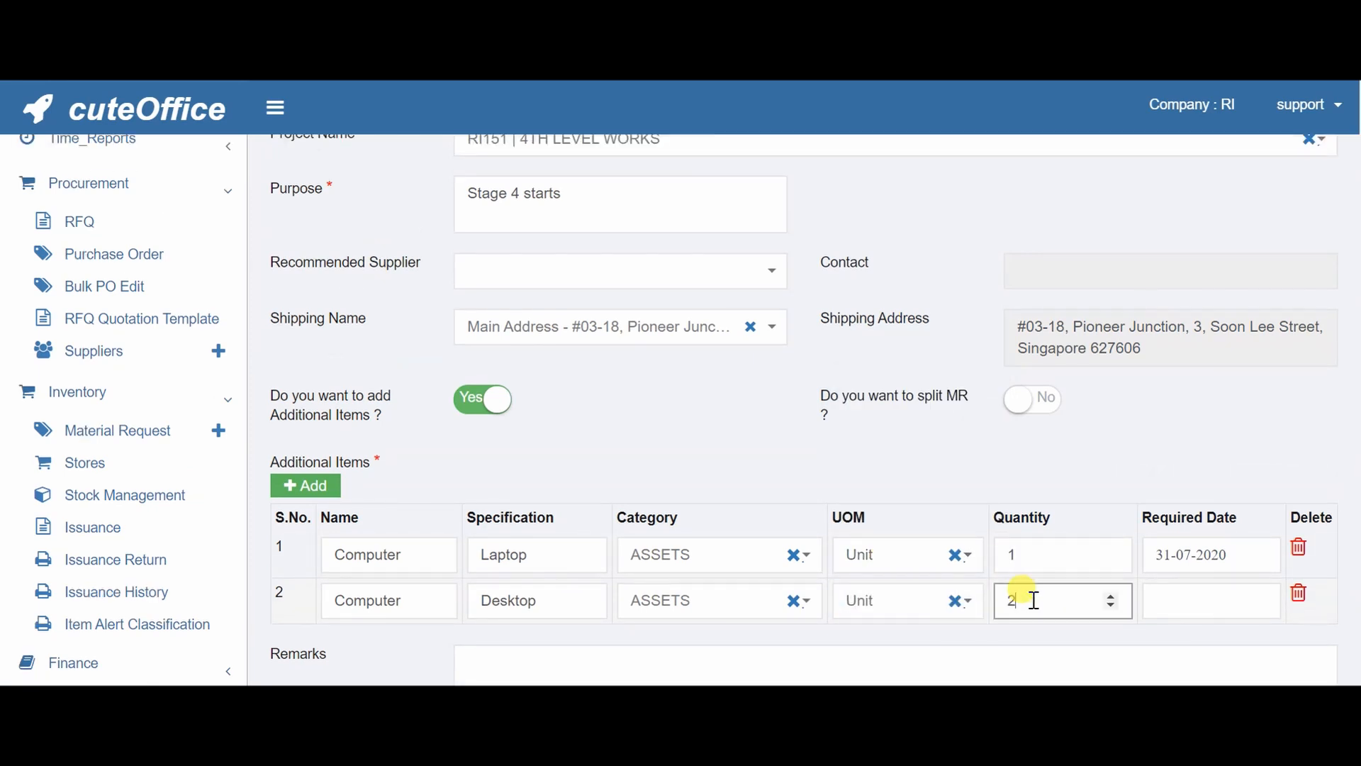
key(Tab)
scroll(1261, 425, down, 3)
click(1323, 653)
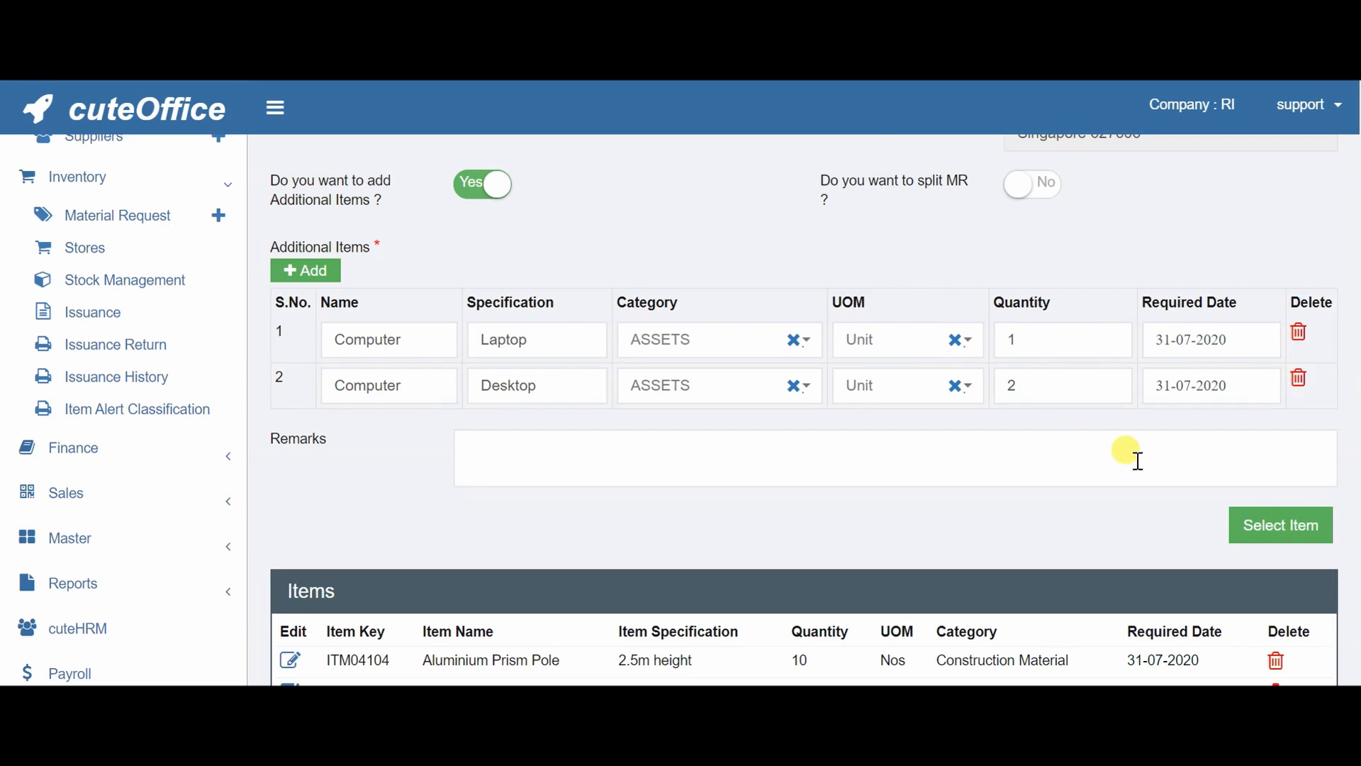
Submit the material request and confirm it with support as the assignee.
scroll(1177, 529, down, 3)
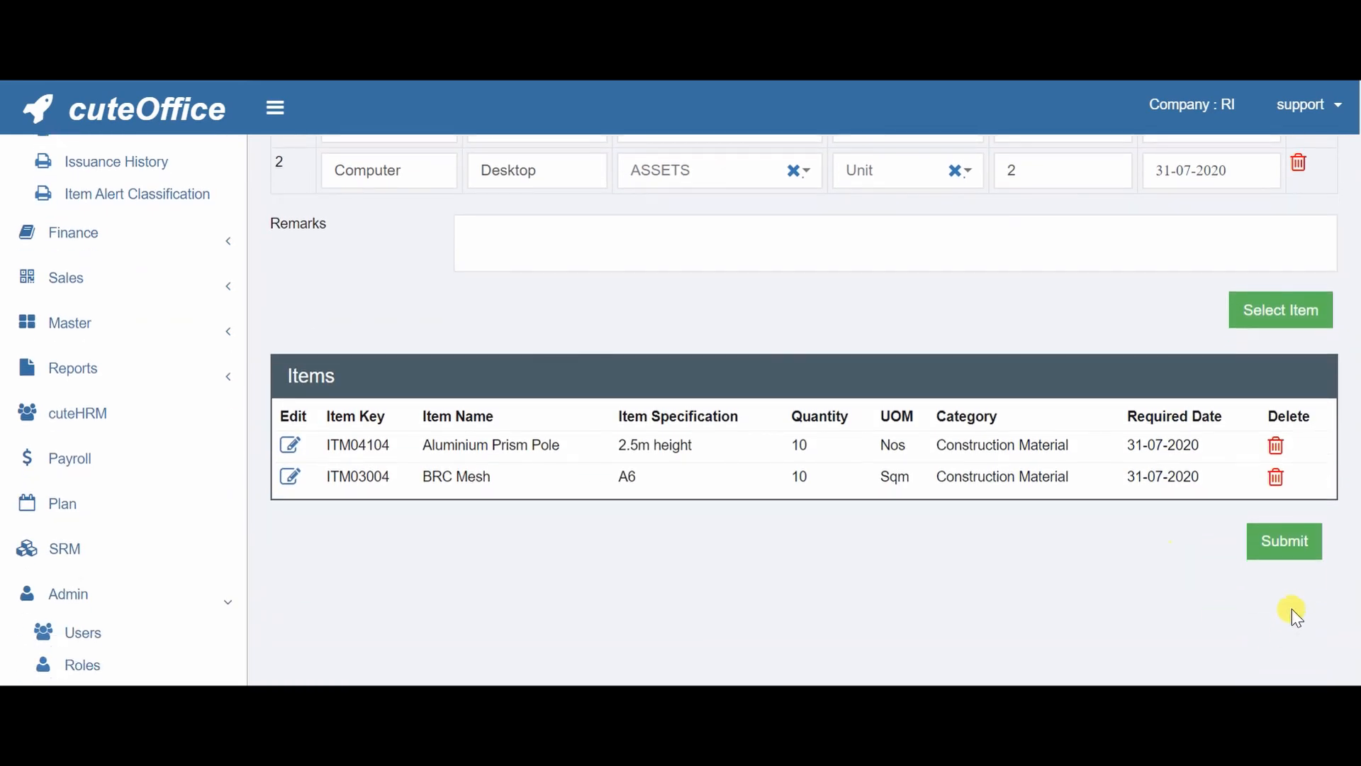
click(1287, 544)
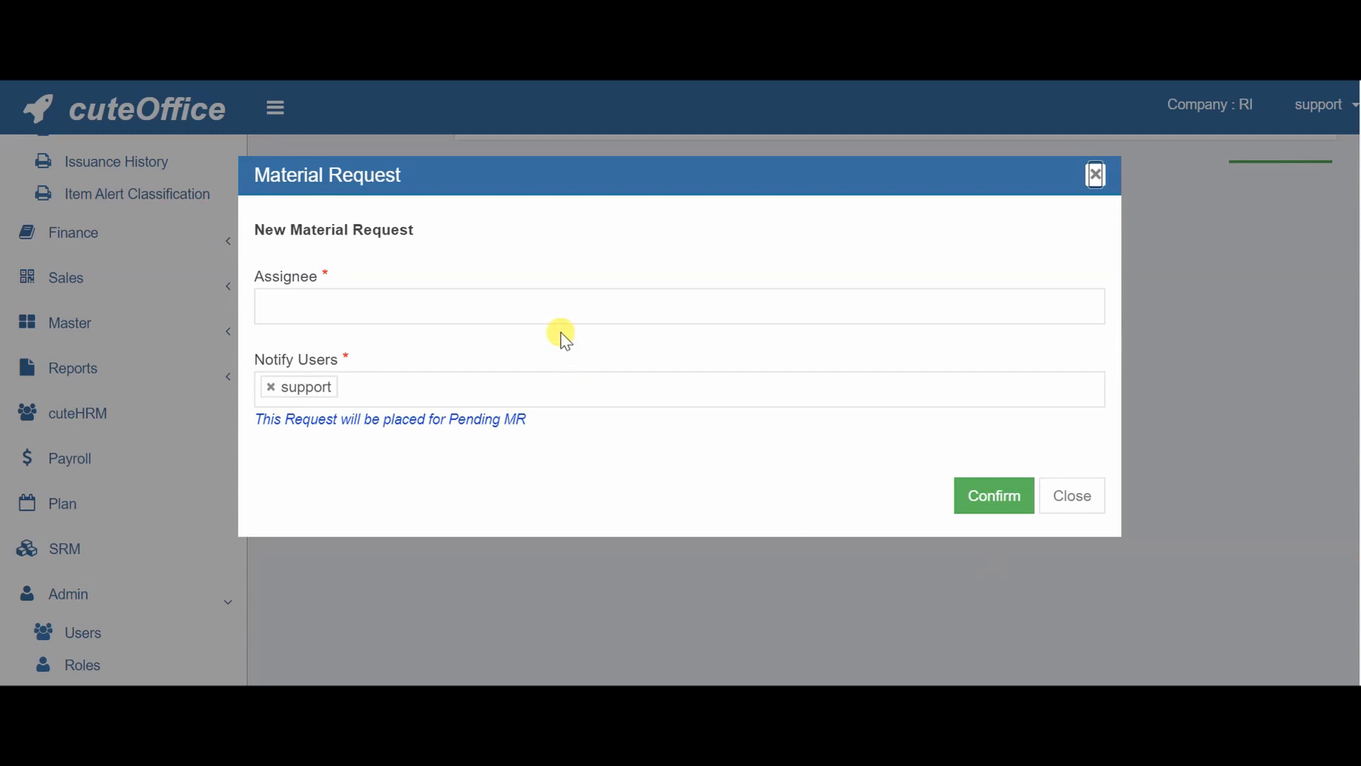
click(563, 310)
text(supp)
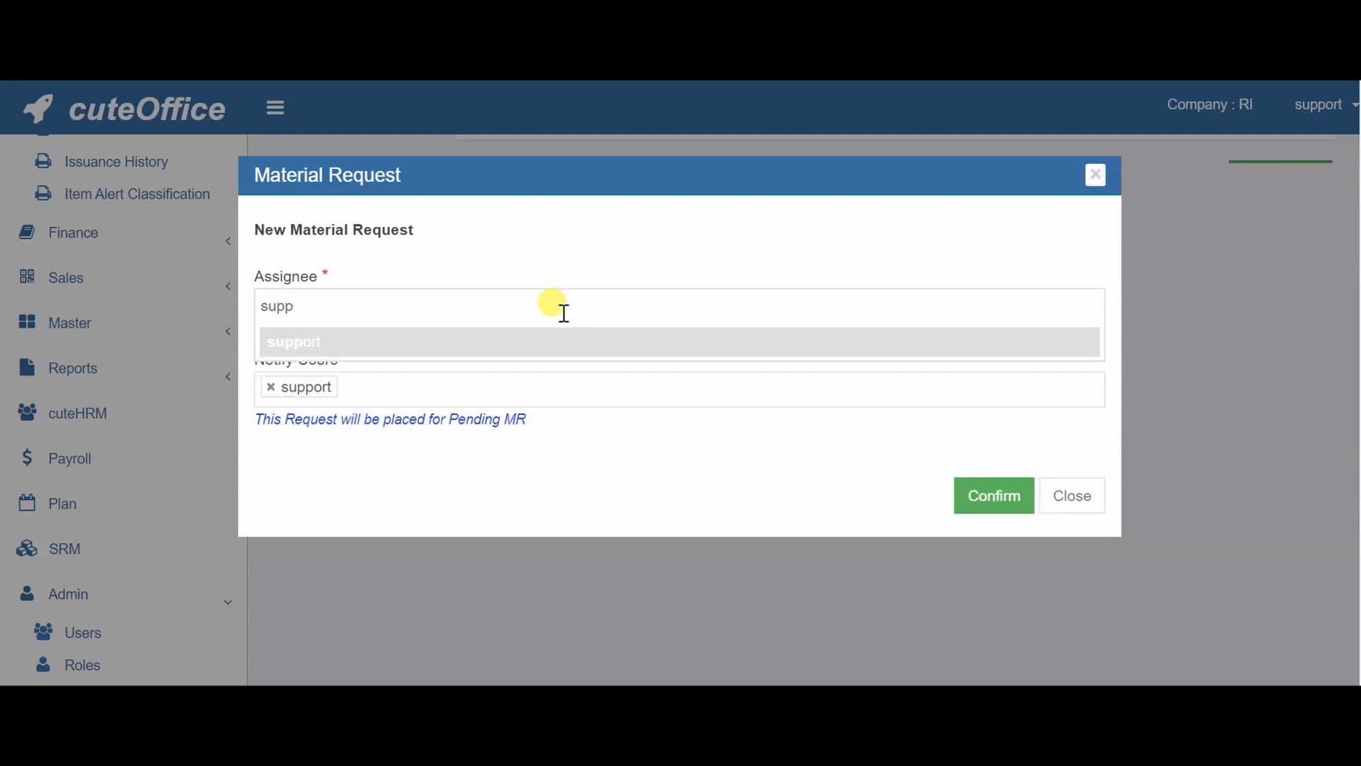
key(Return)
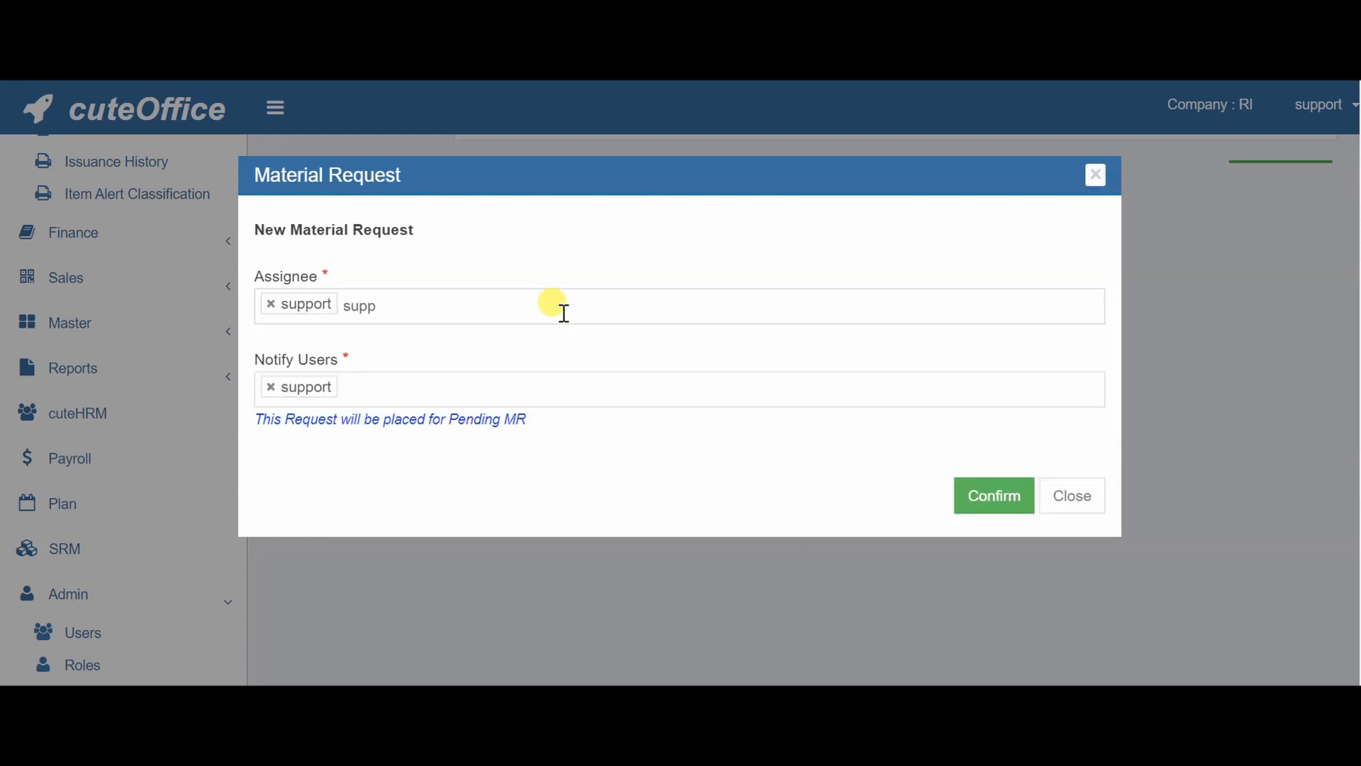
click(986, 497)
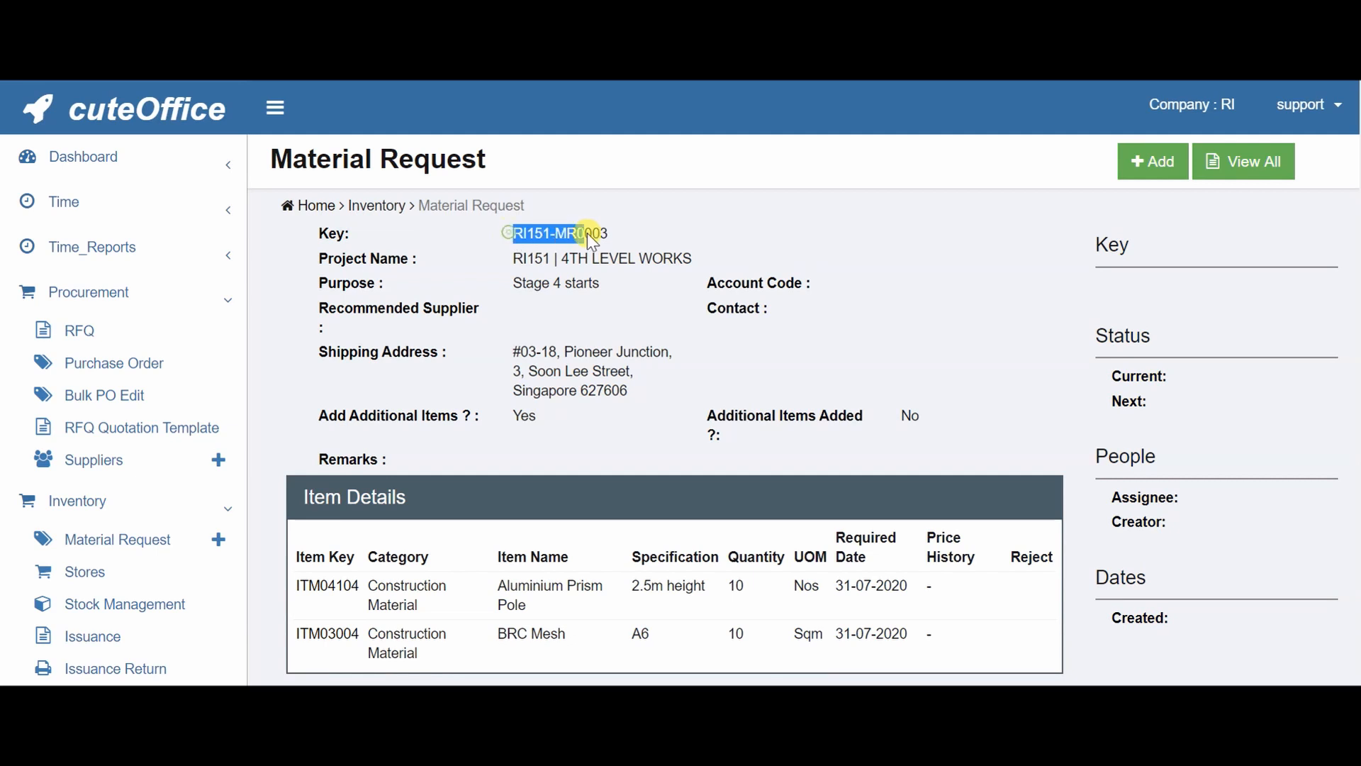
Examine the saved request's key, item details, additional items and available workflow actions.
drag(587, 233, 627, 234)
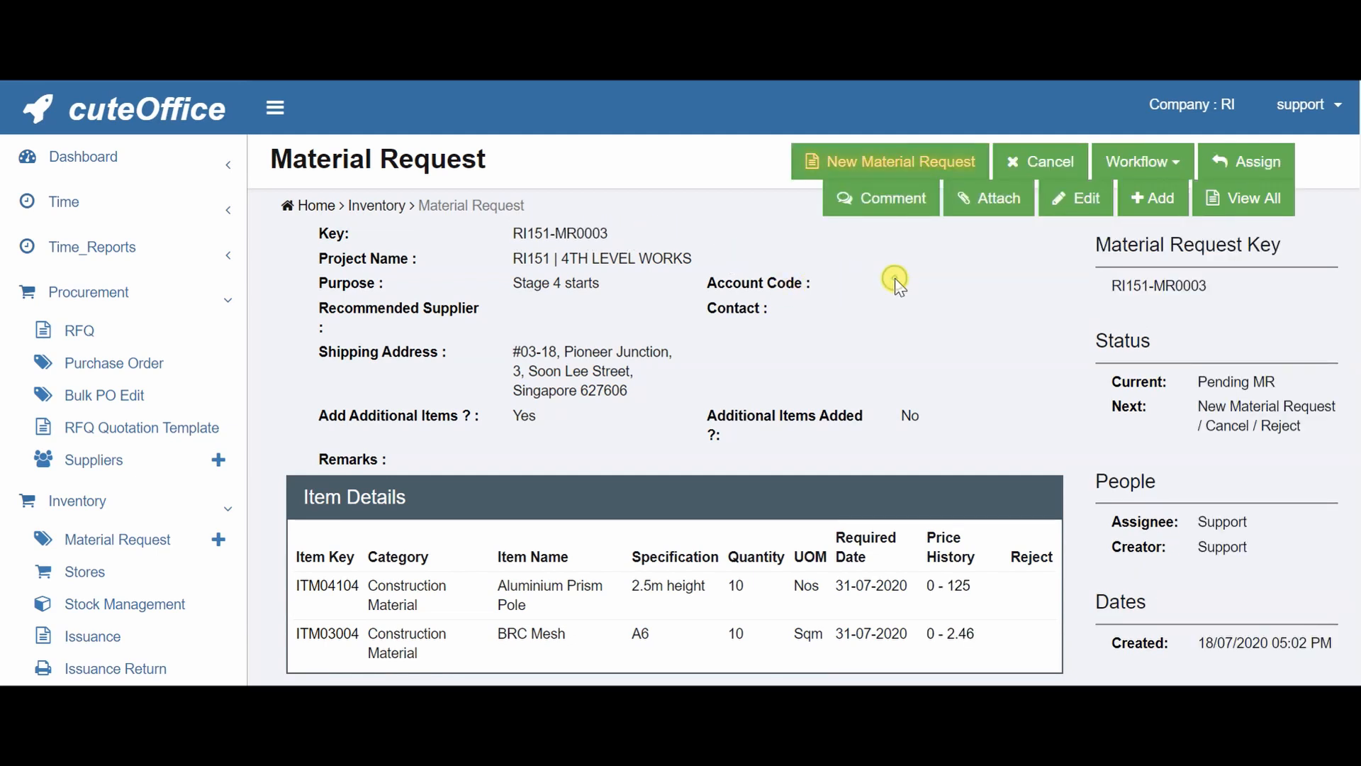
scroll(895, 280, down, 3)
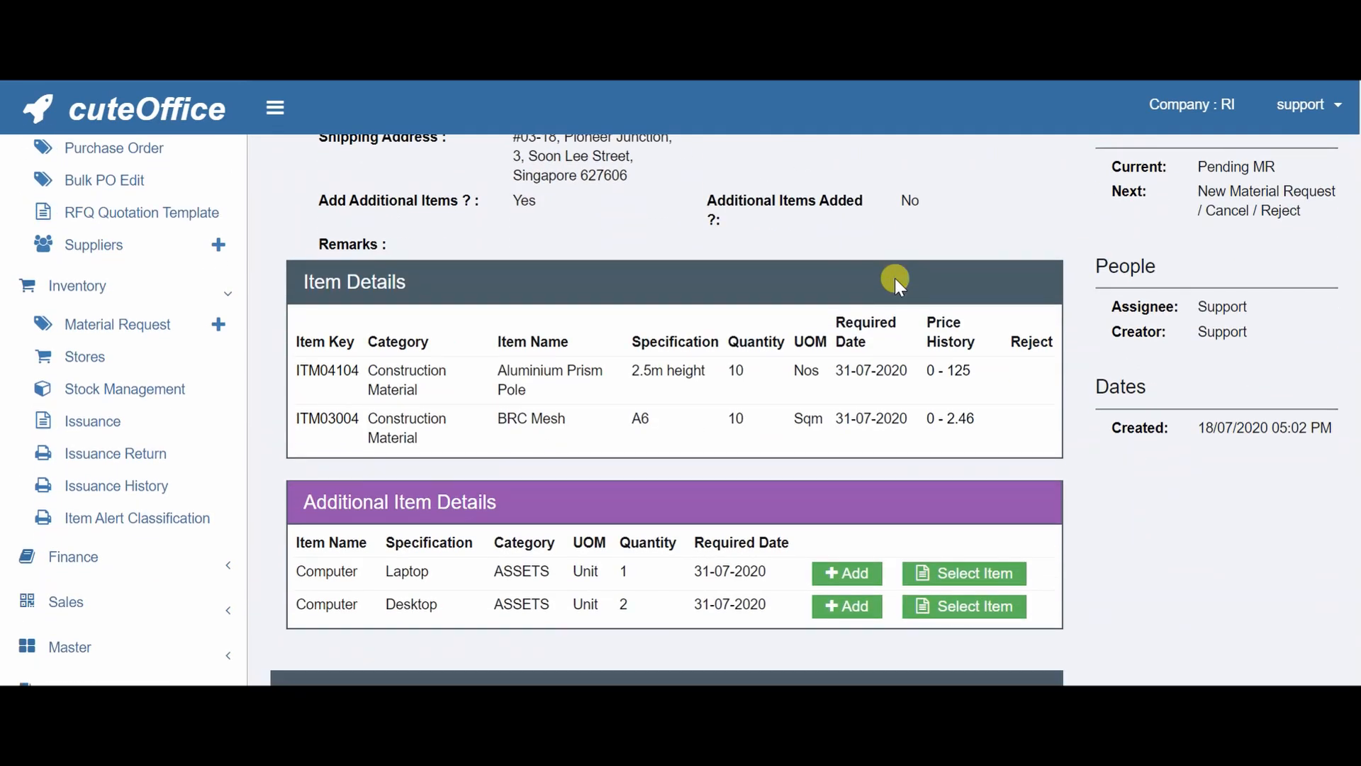
scroll(895, 278, down, 3)
scroll(895, 278, up, 6)
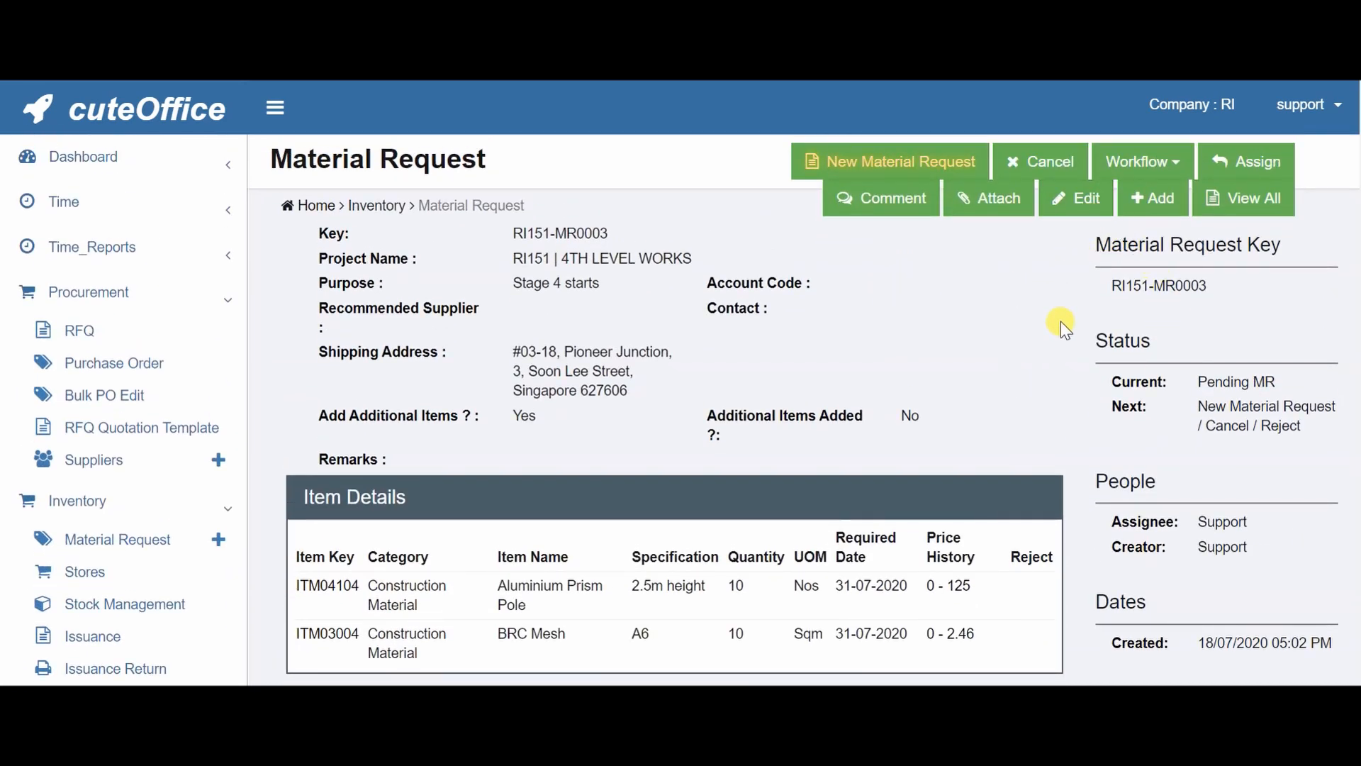
click(1151, 165)
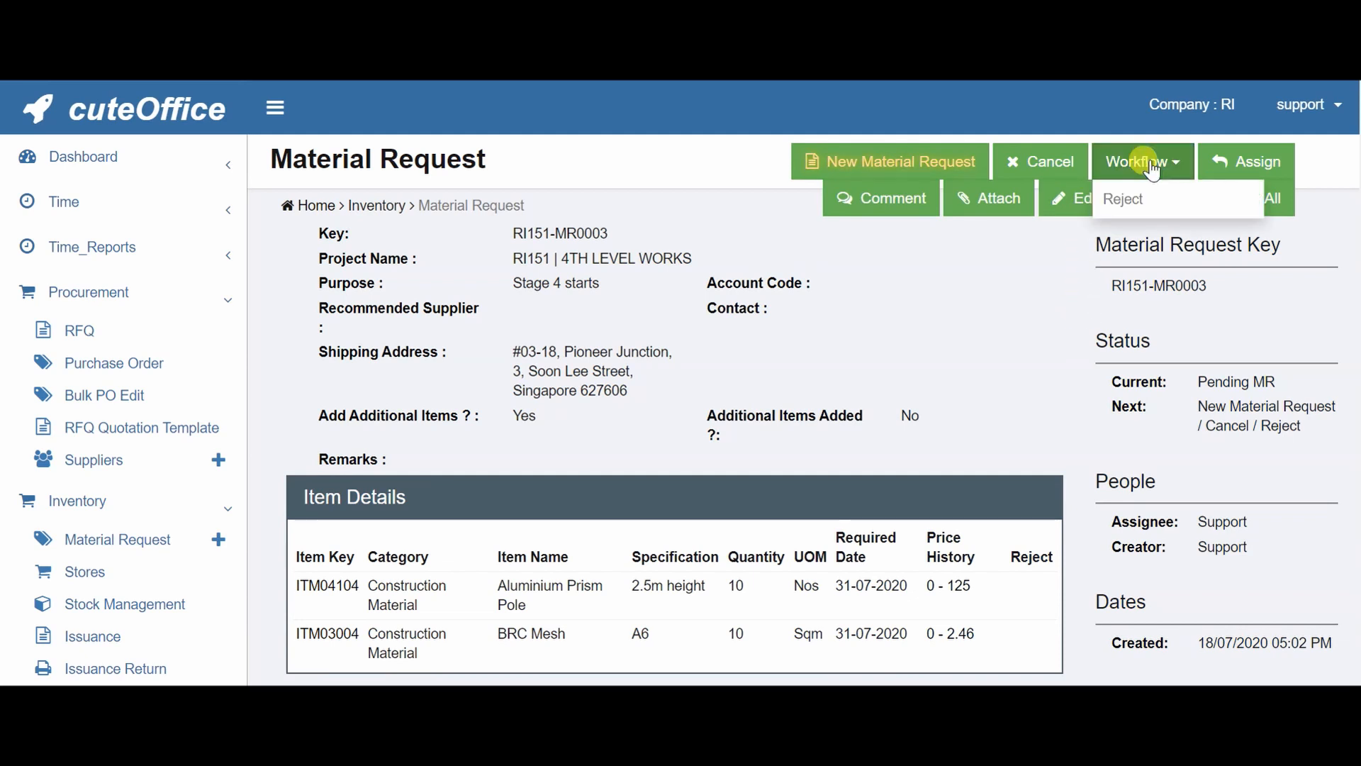
click(1016, 309)
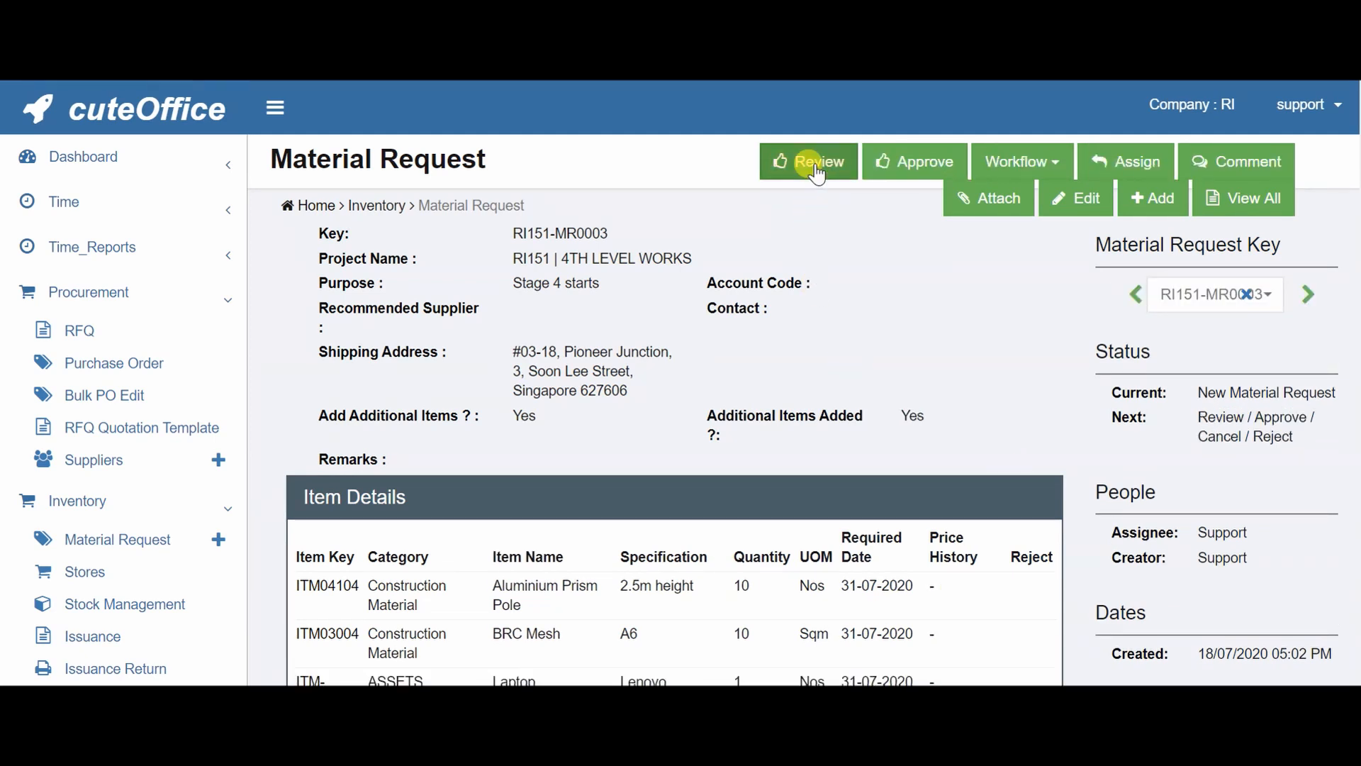
click(1034, 160)
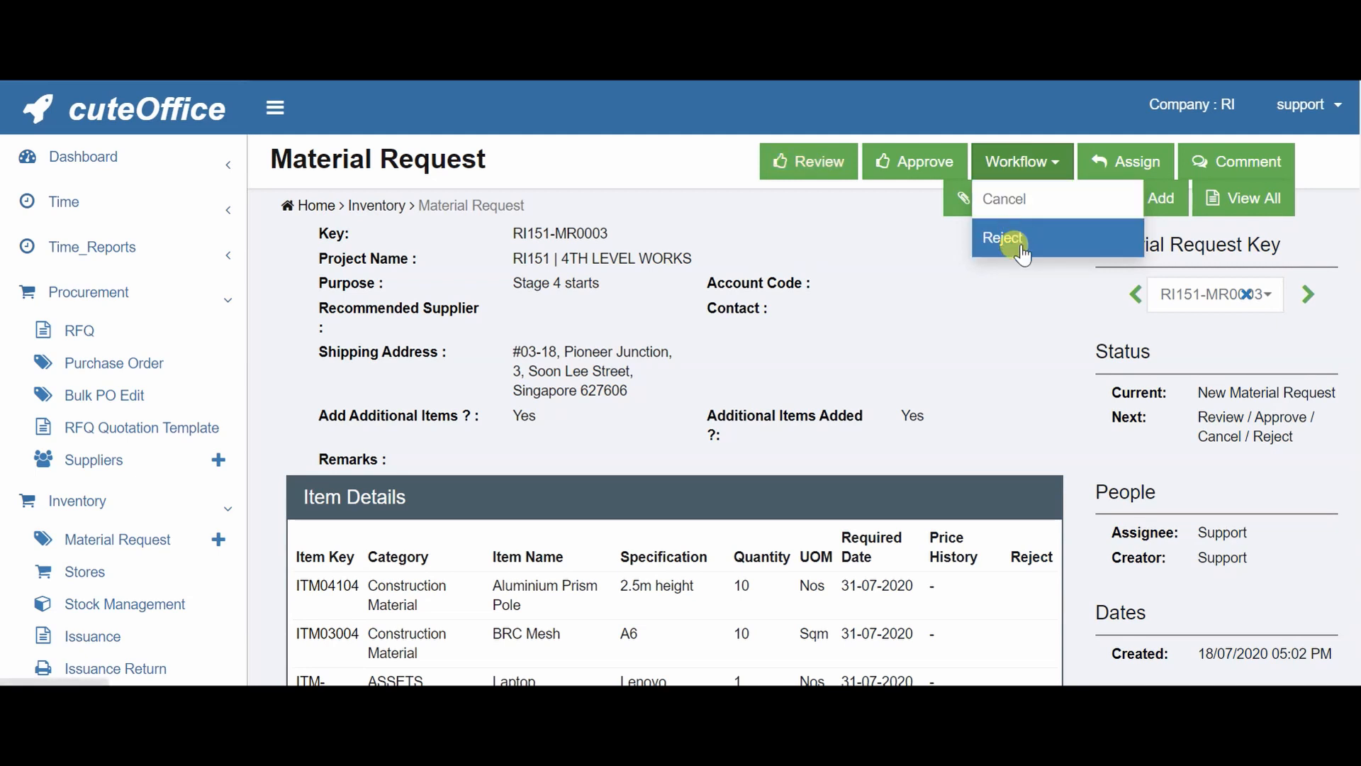
click(1022, 374)
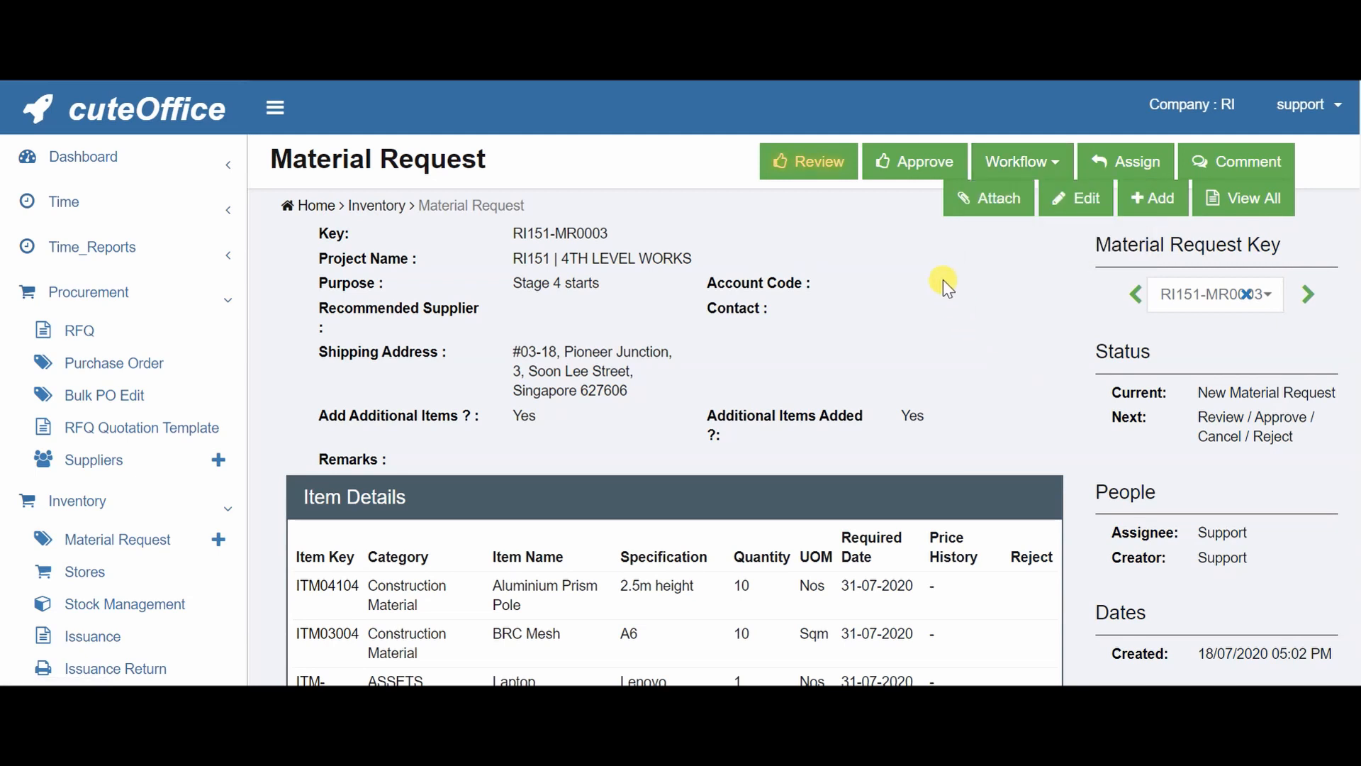
Approve the material request with all items accepted and support as the assignee.
click(929, 166)
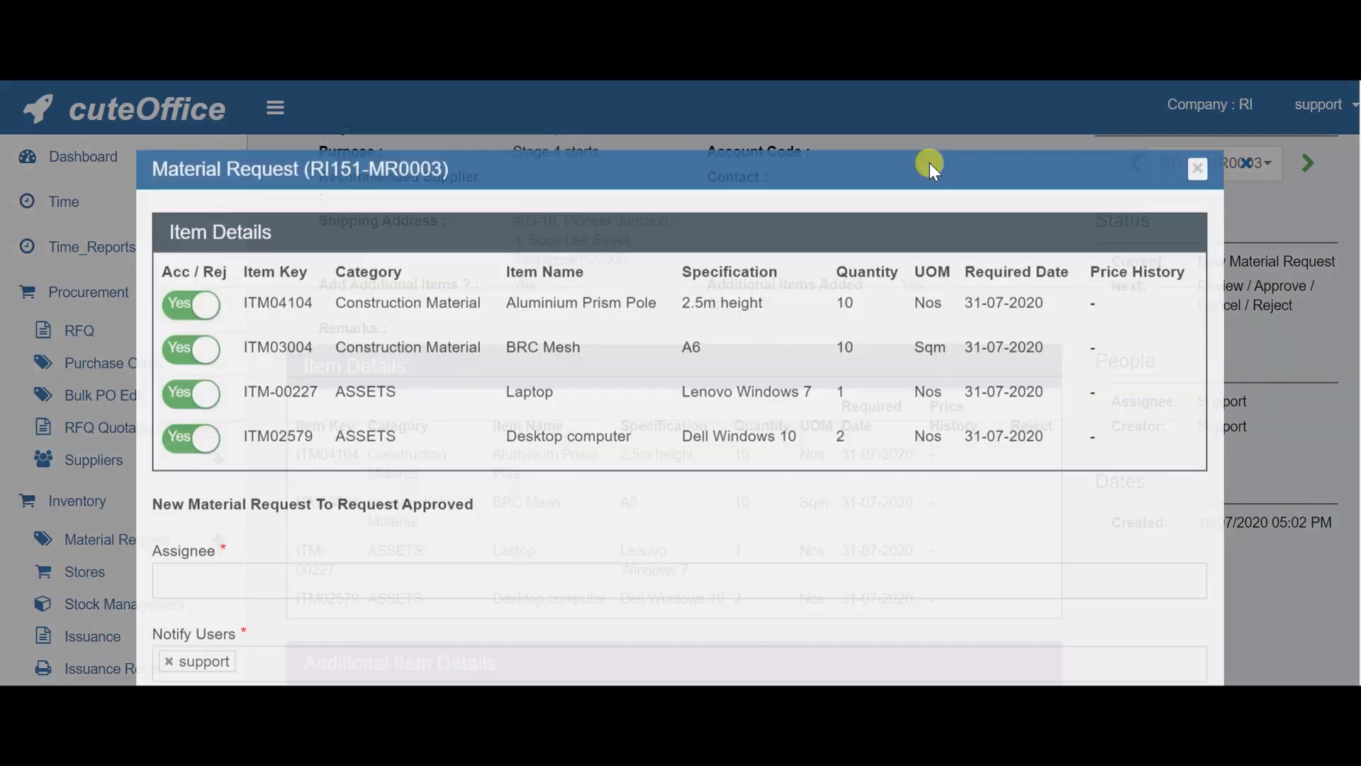
scroll(1071, 352, down, 3)
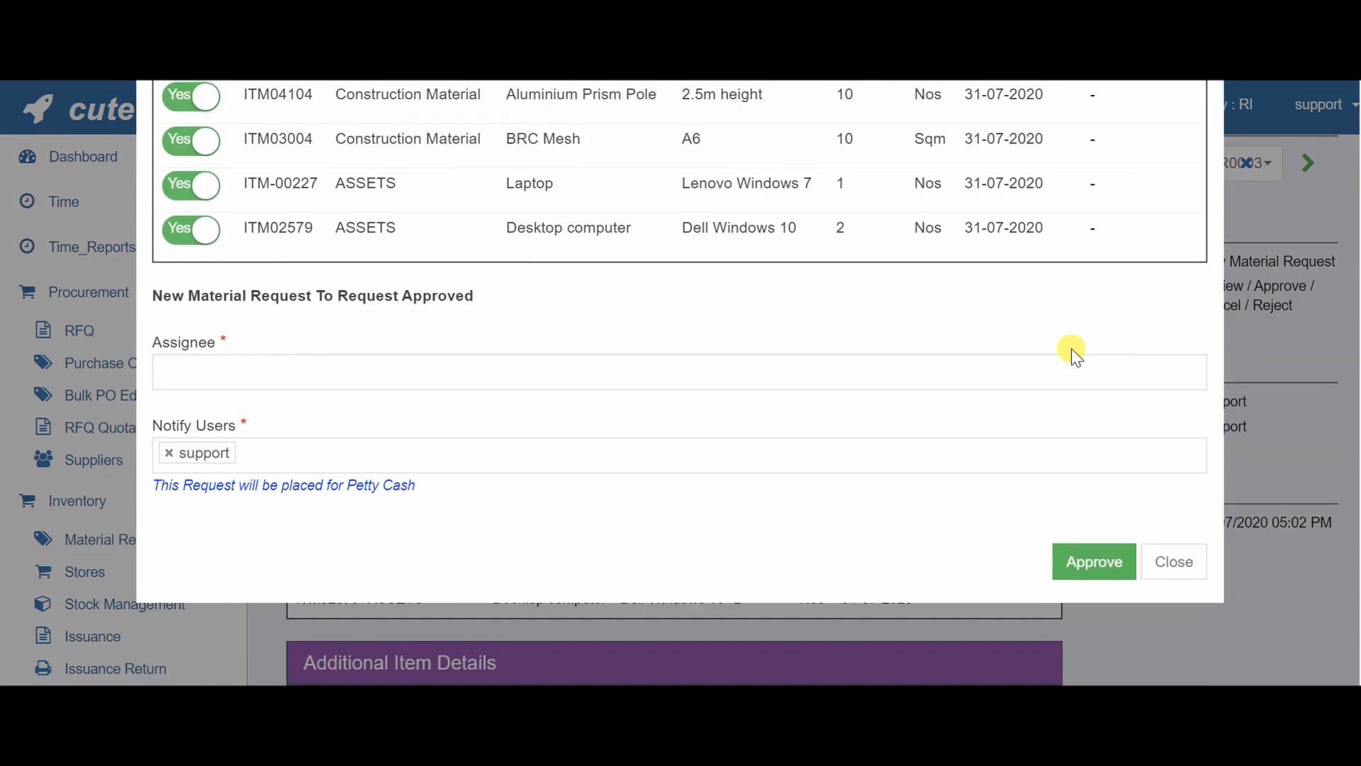
scroll(1071, 353, up, 1)
click(875, 489)
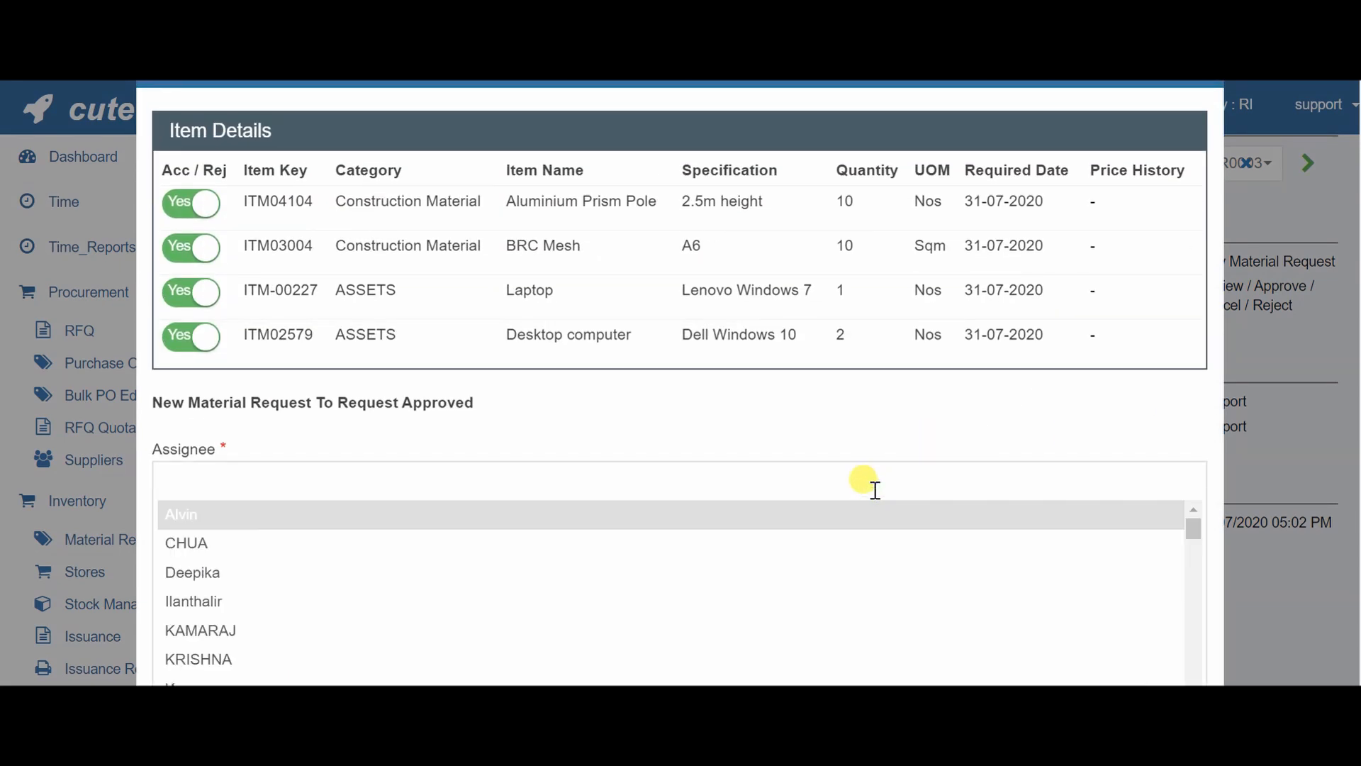
text(sup)
key(Return)
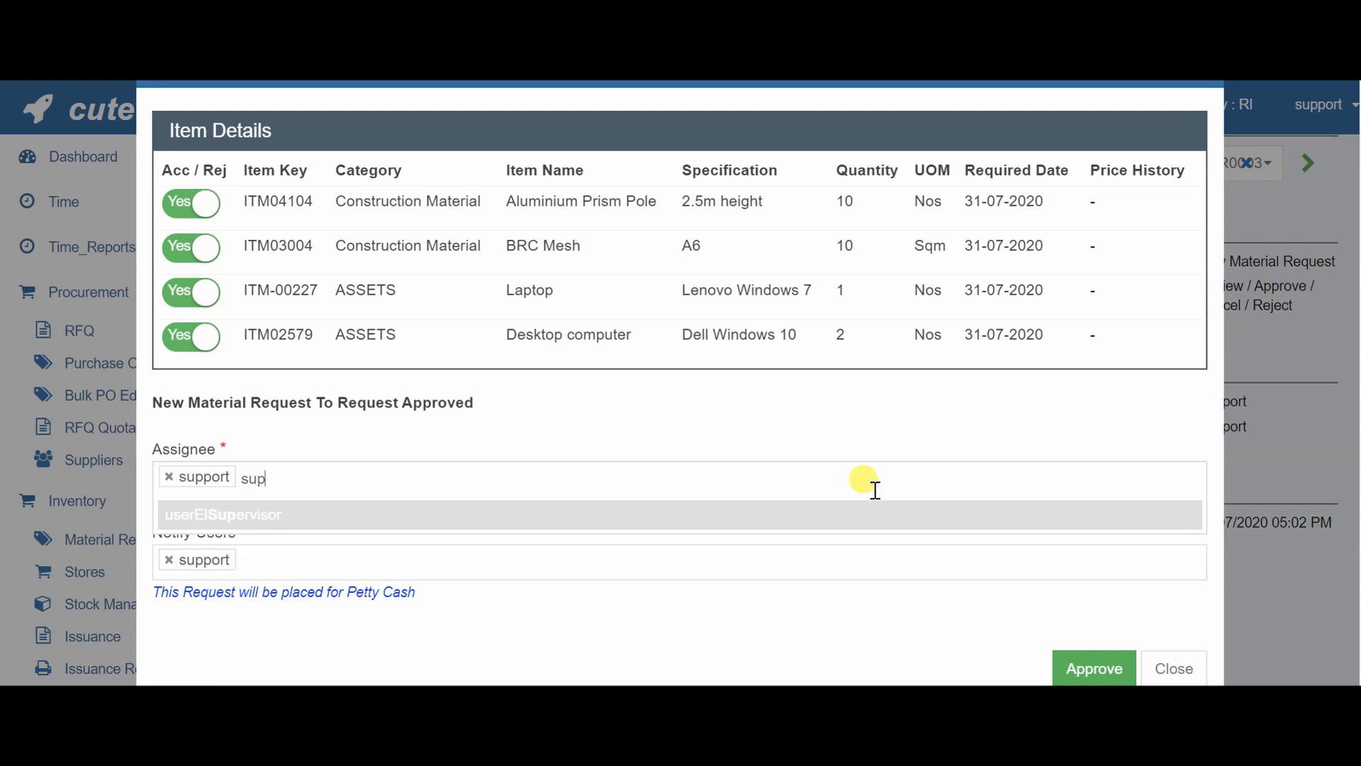
click(879, 424)
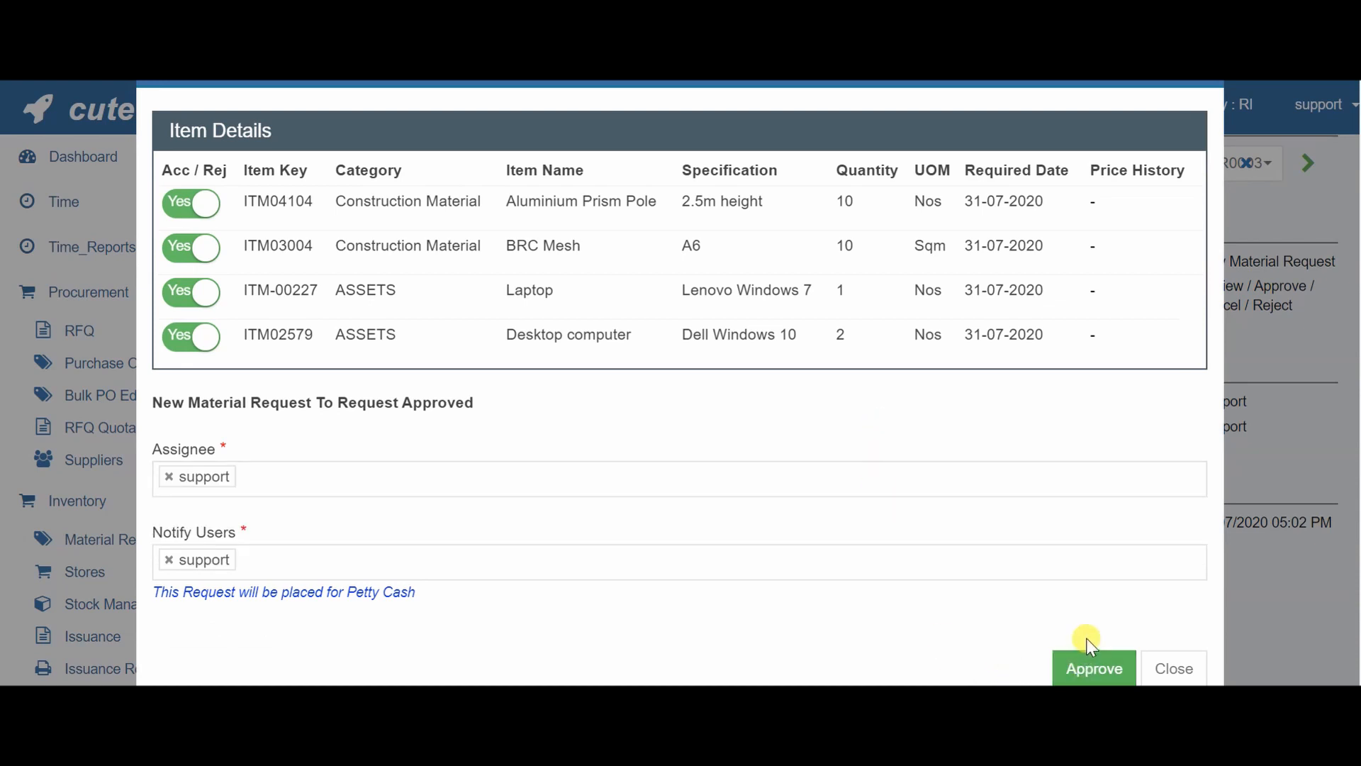
scroll(1085, 638, down, 2)
click(1096, 556)
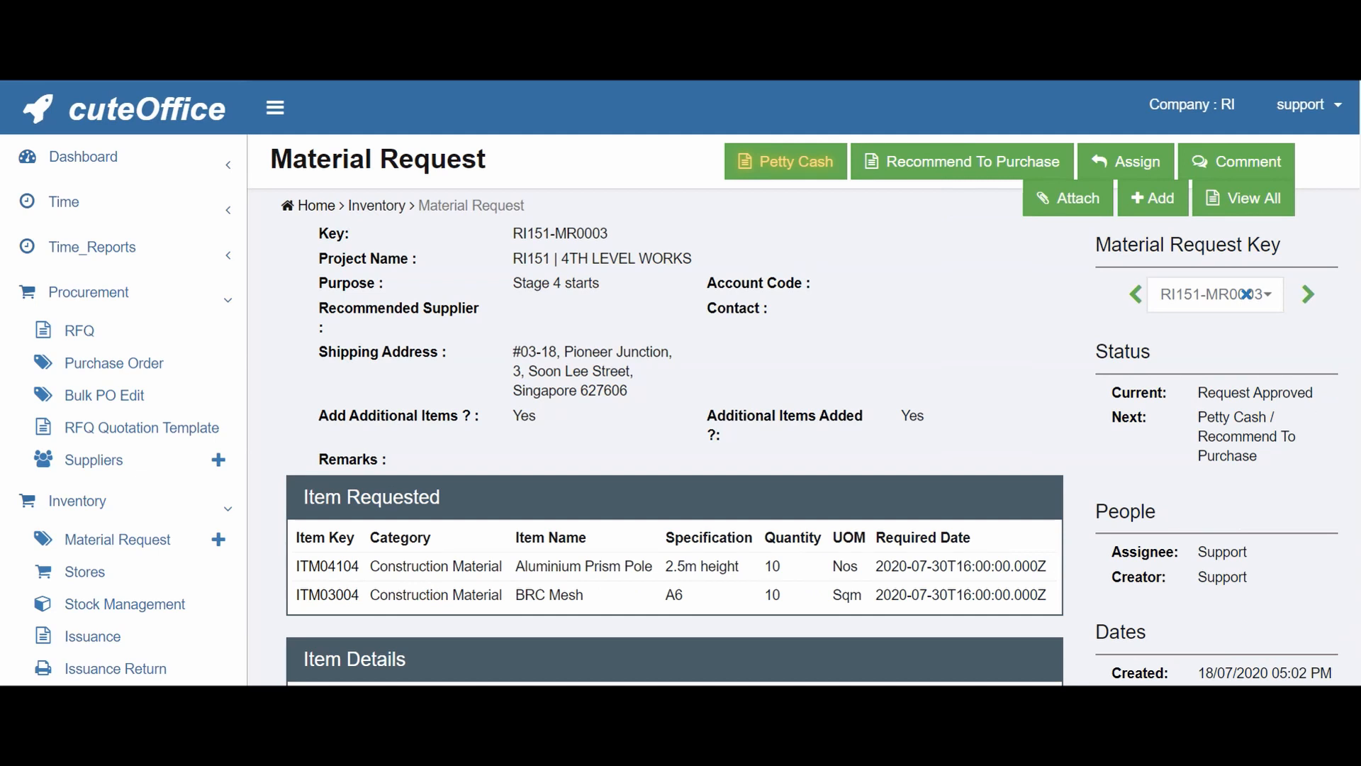
Recommend the approved request to purchase with all items accepted and support as the assignee.
click(986, 162)
scroll(686, 365, down, 3)
click(686, 365)
text(sup)
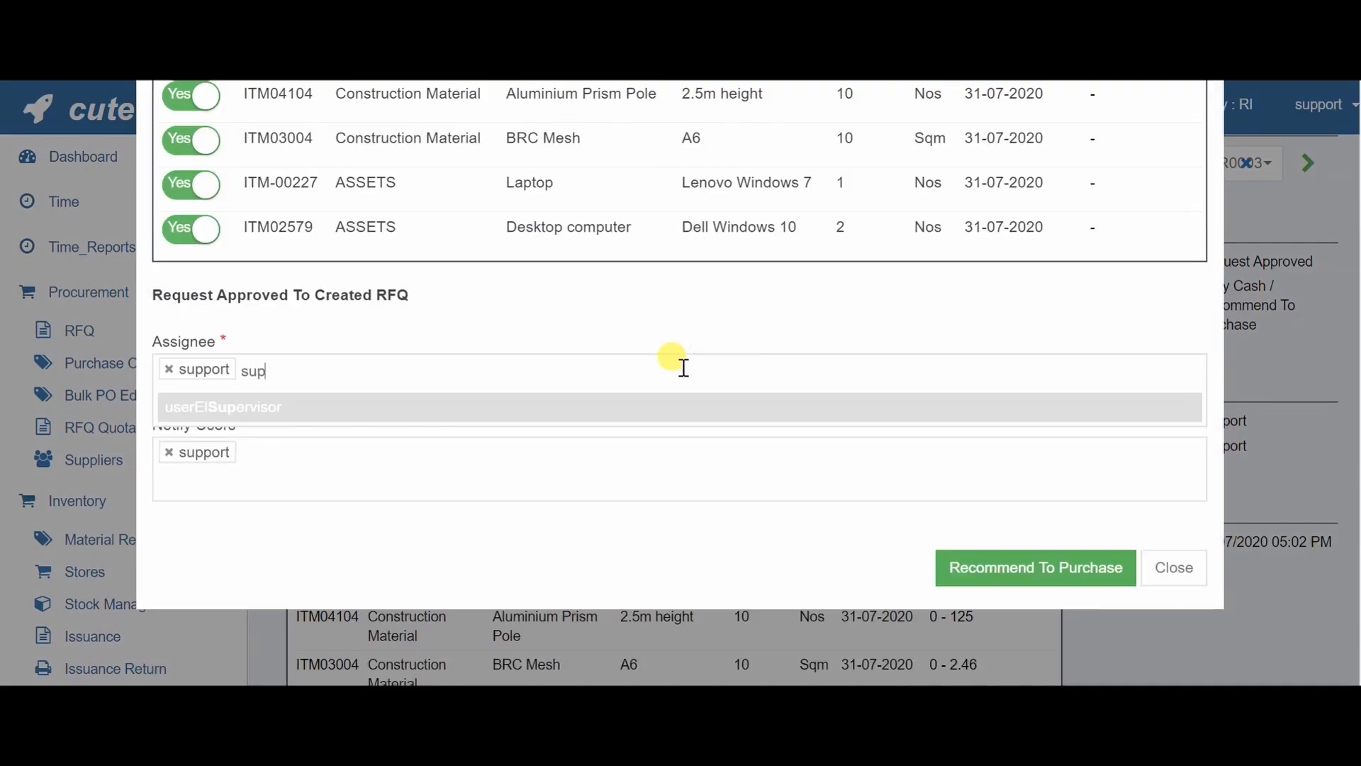
key(Return)
click(264, 369)
click(252, 453)
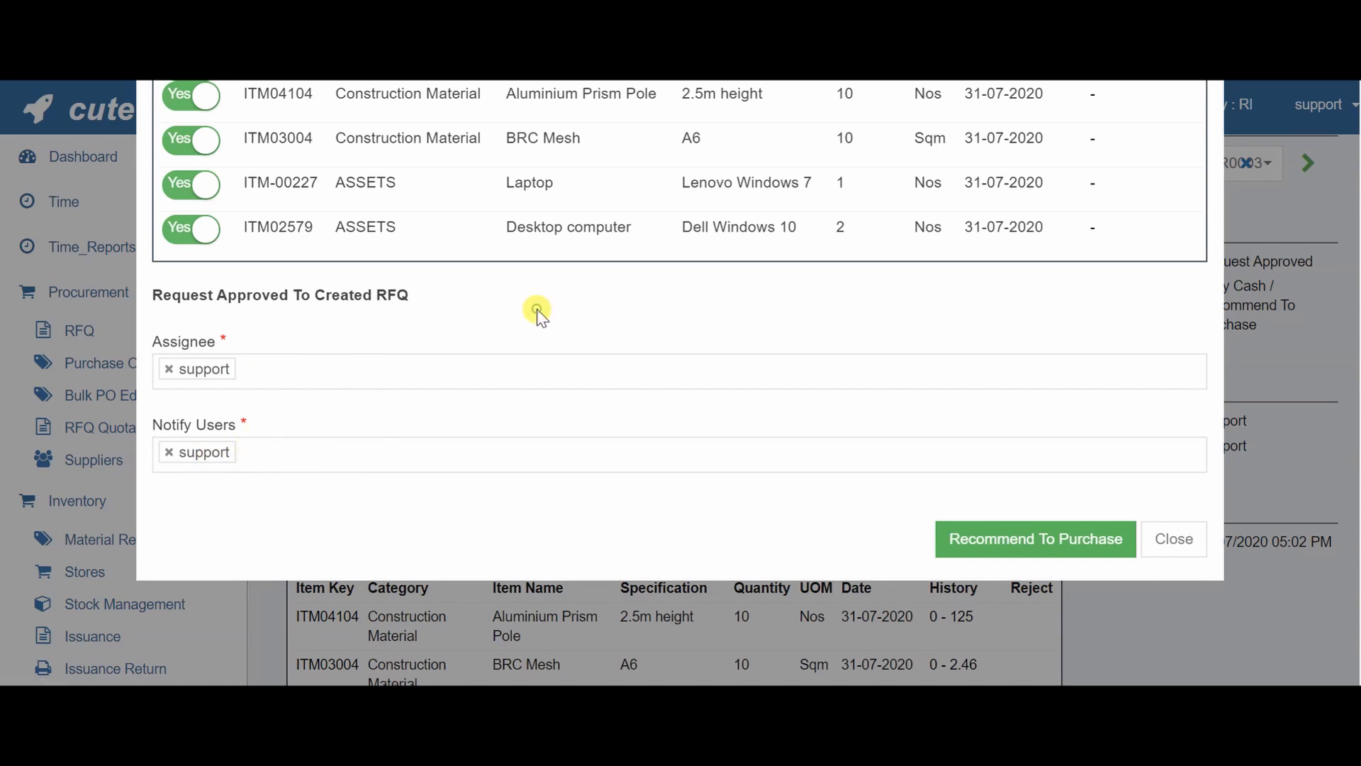
scroll(535, 310, up, 3)
scroll(780, 426, down, 3)
click(1042, 540)
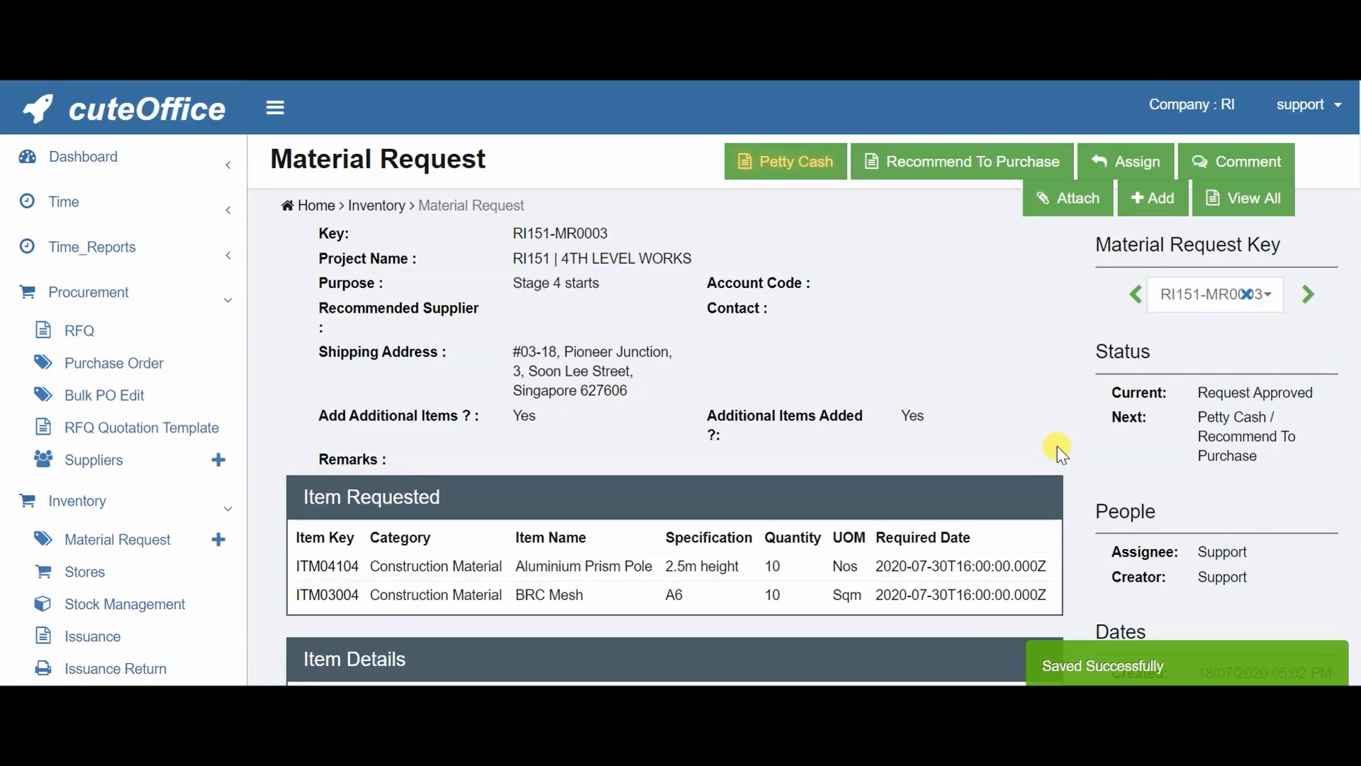